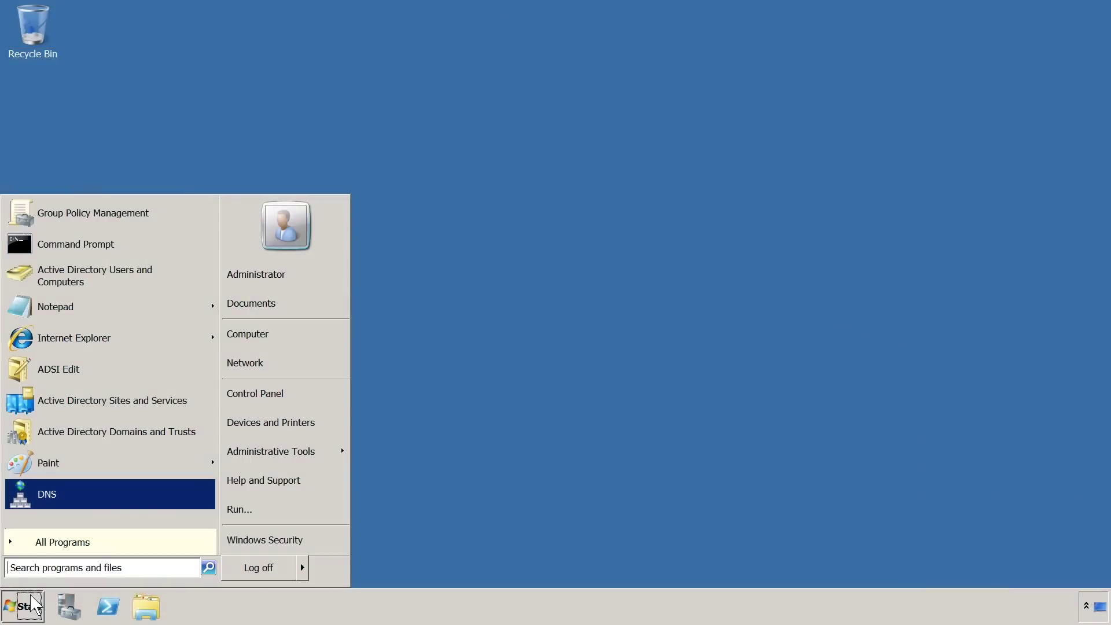
# Launch Group Policy Management and select the Group Policy Results node of ITFreeTraining.local.
pyautogui.moveTo(329, 451)
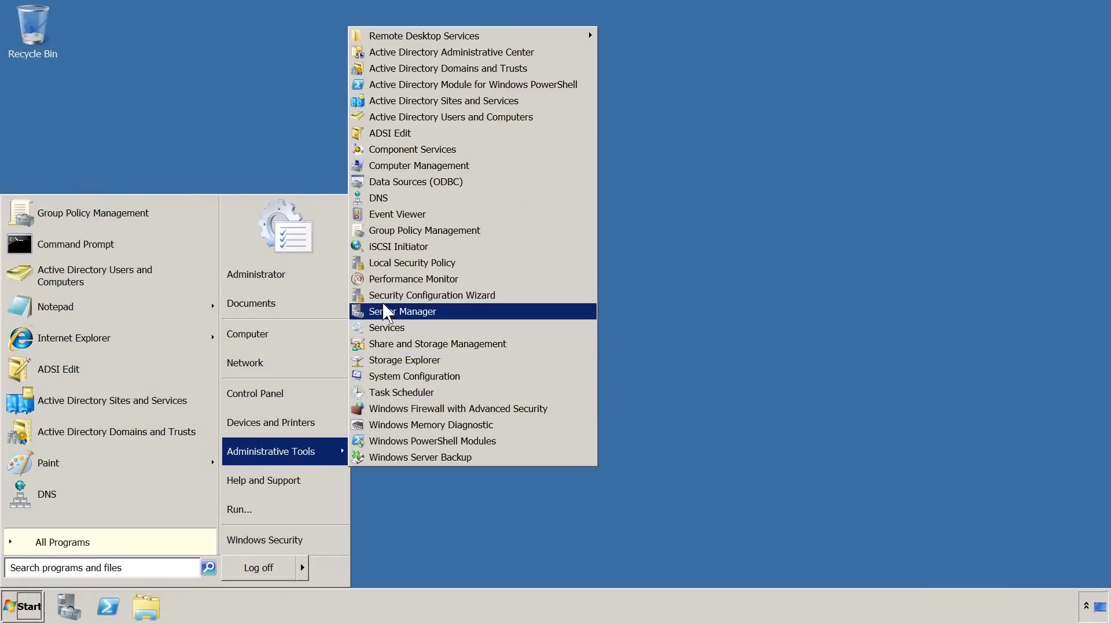
pyautogui.click(538, 228)
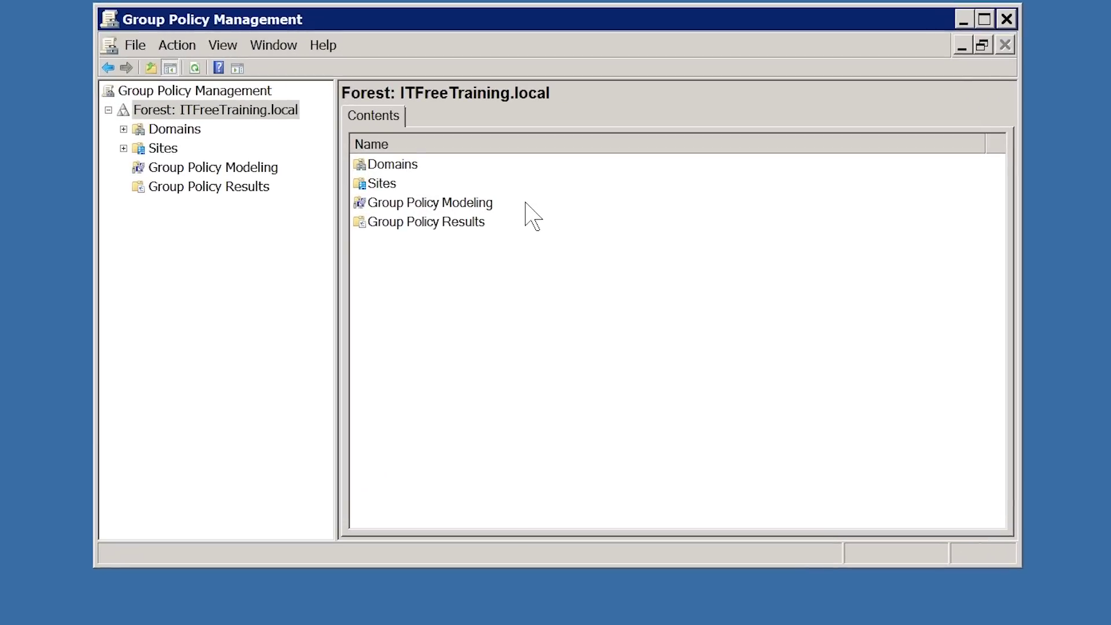
pyautogui.click(174, 186)
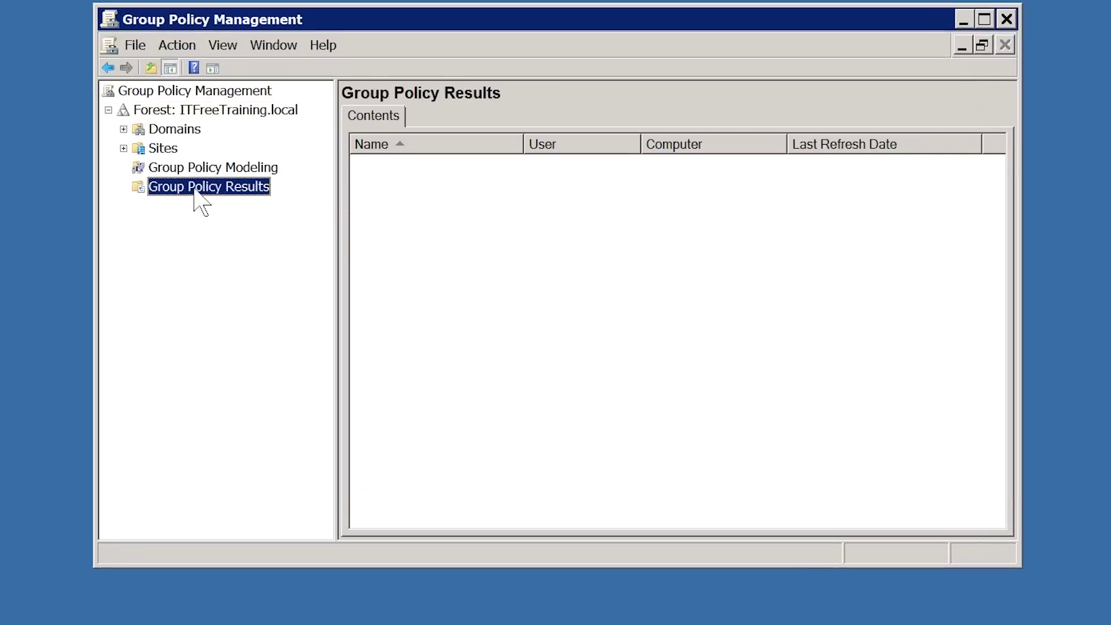
# Run the Group Policy Results Wizard against another computer, ws4.
pyautogui.rightClick(267, 194)
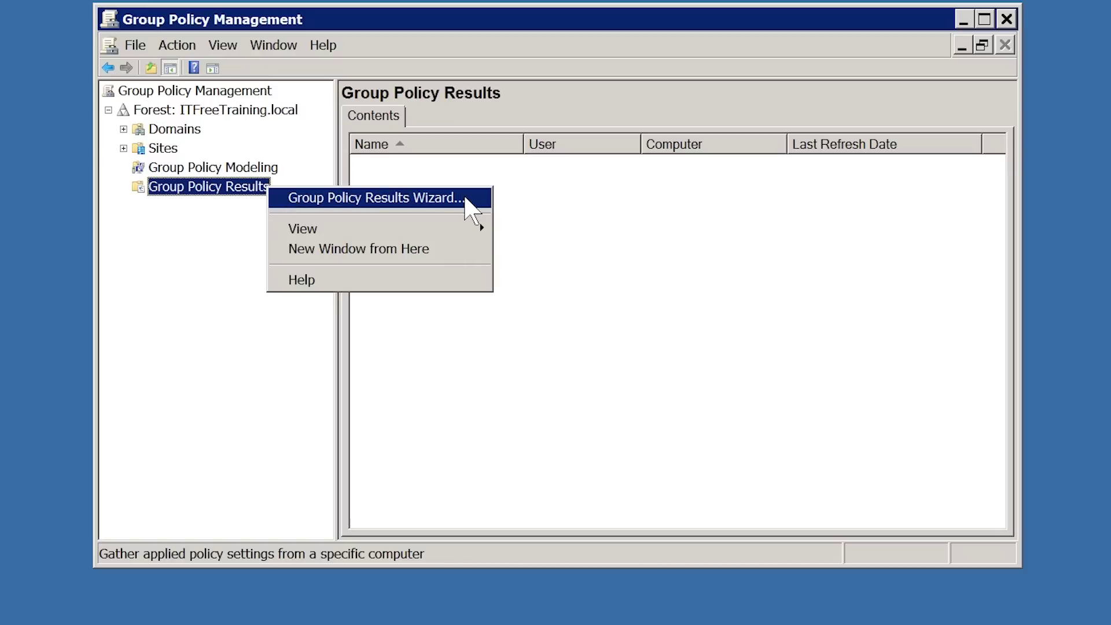
pyautogui.click(465, 198)
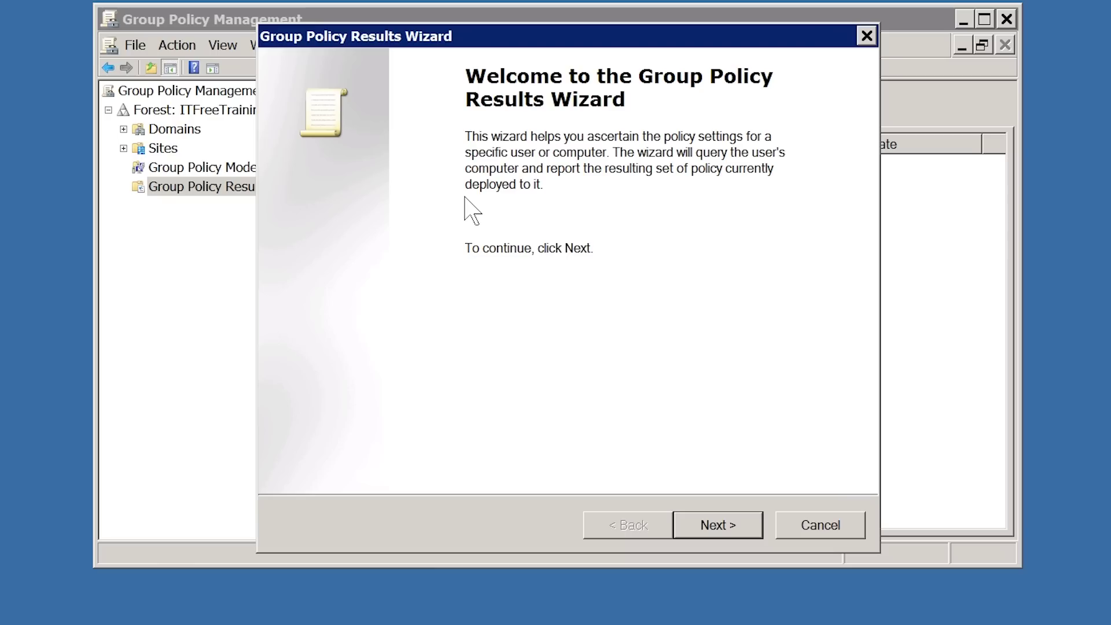
pyautogui.click(713, 527)
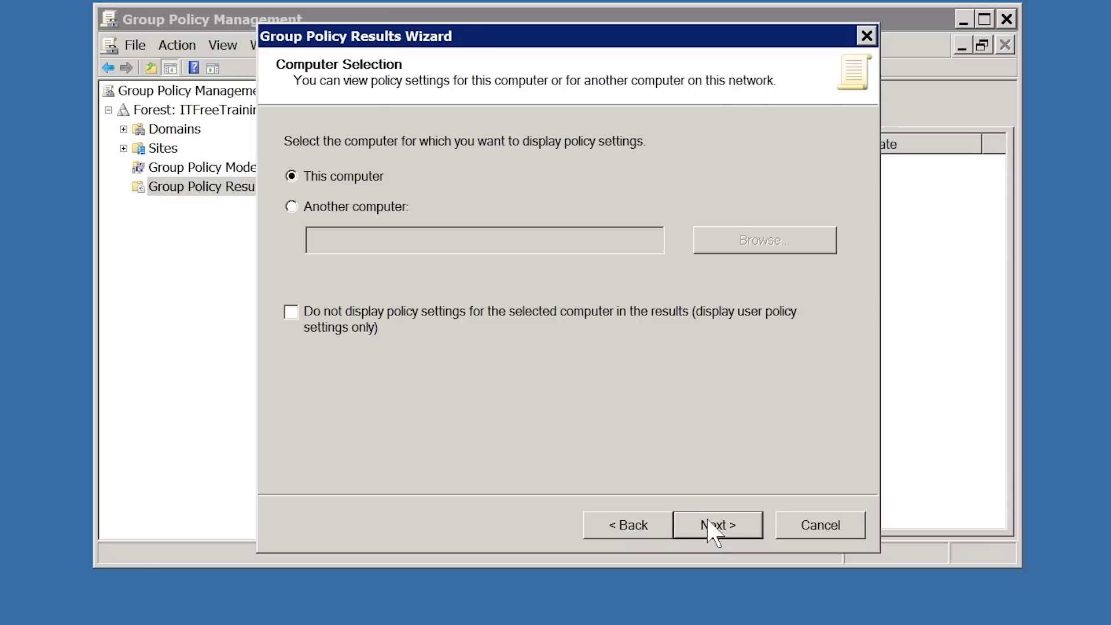
pyautogui.click(347, 208)
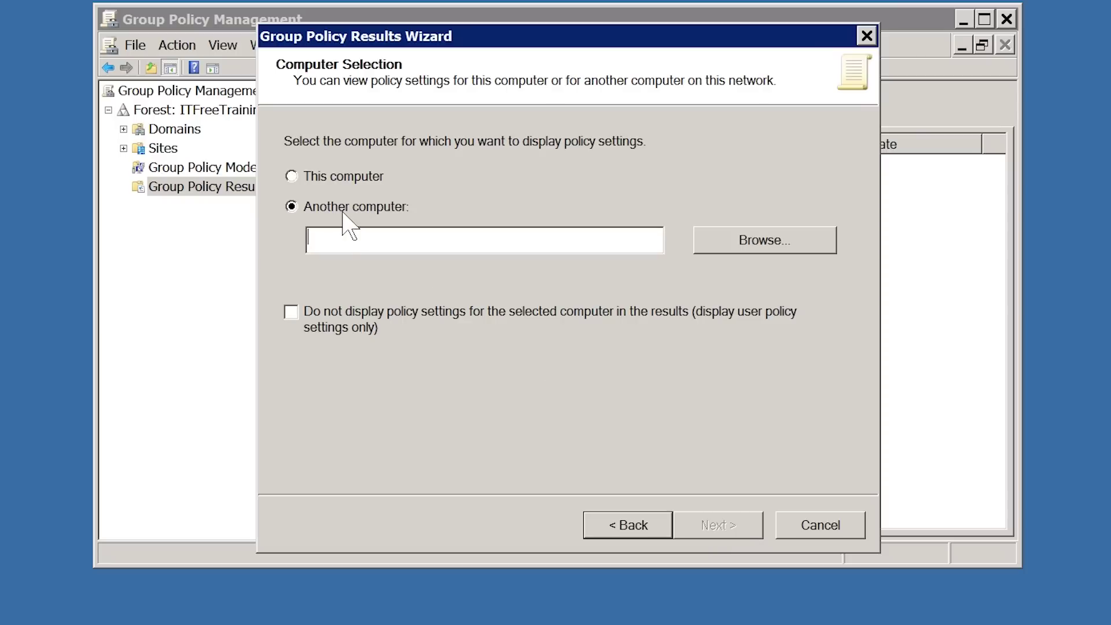
pyautogui.write('ws4')
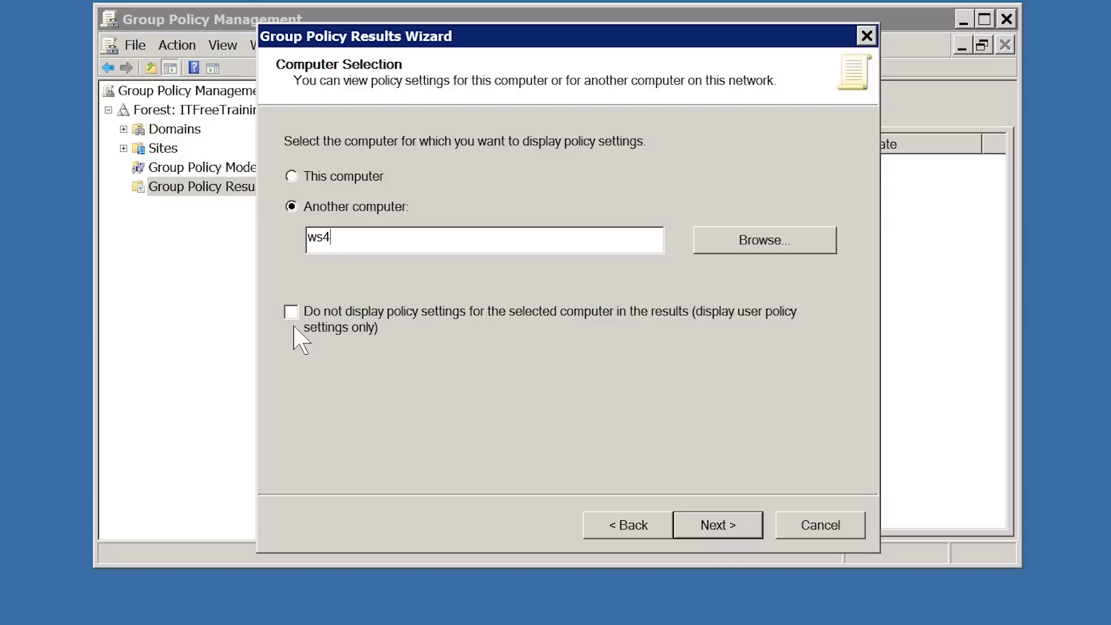
pyautogui.click(741, 530)
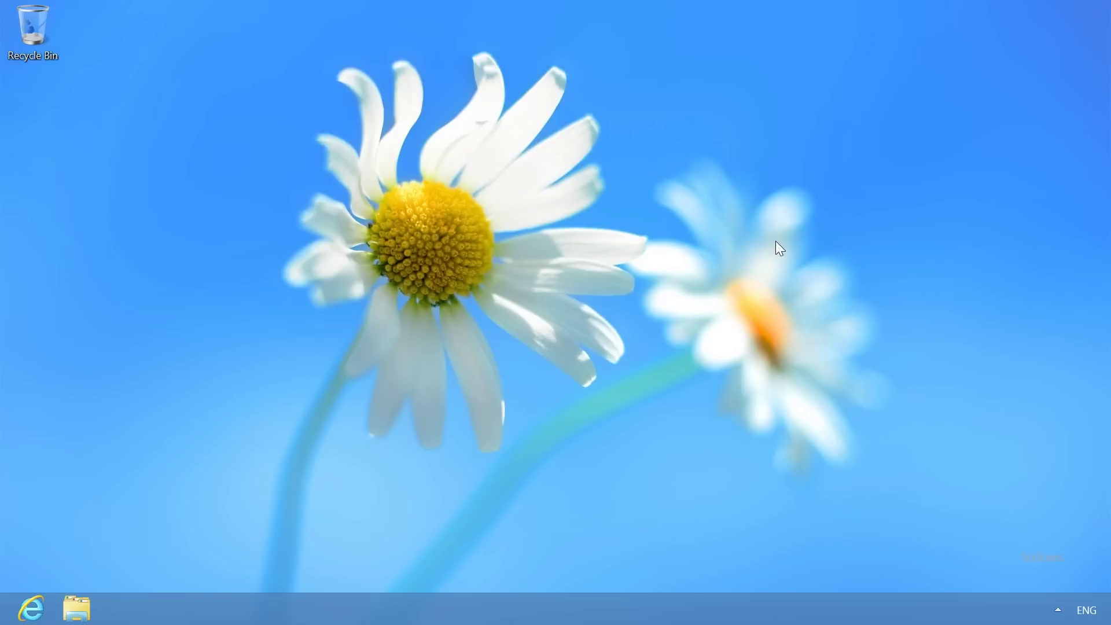
# Search Control Panel for 'service' and open View local services.
pyautogui.moveTo(1108, 3)
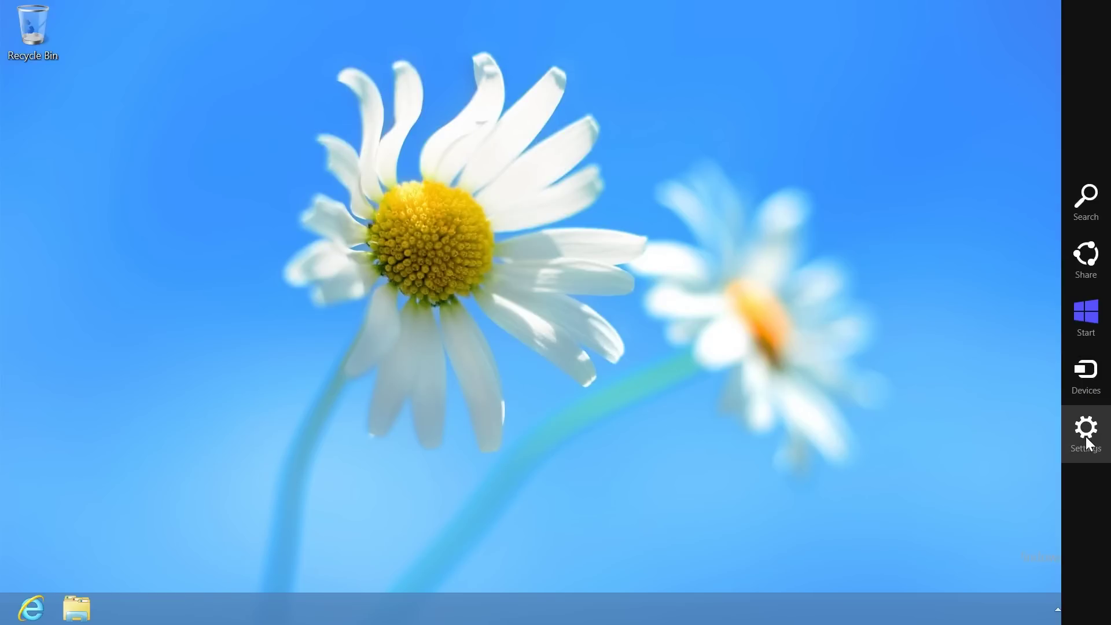
pyautogui.click(1087, 443)
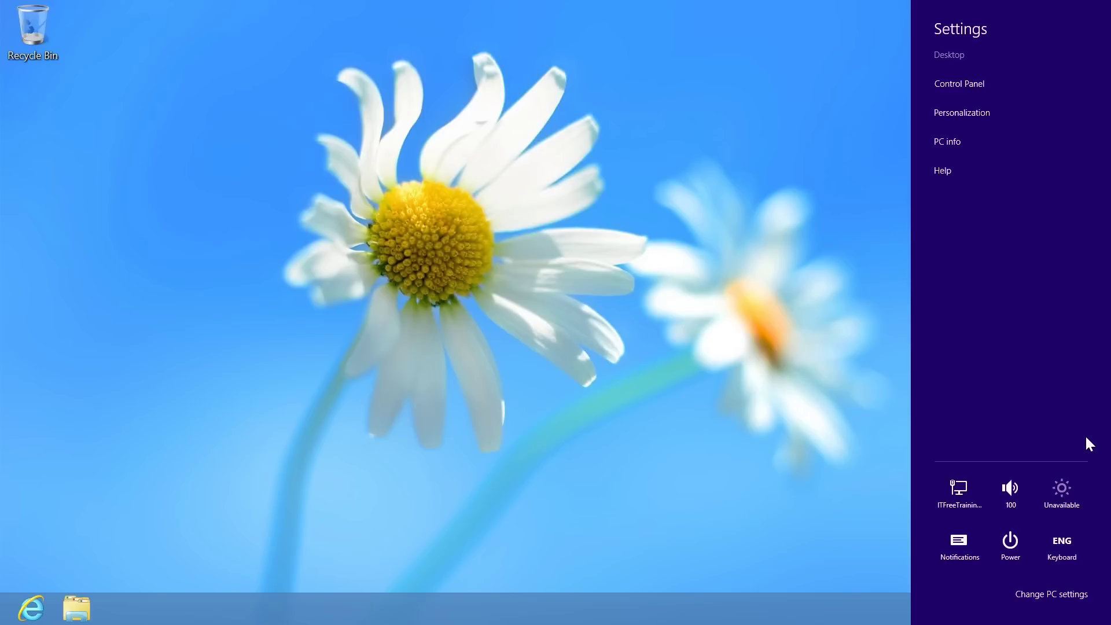
pyautogui.click(1047, 92)
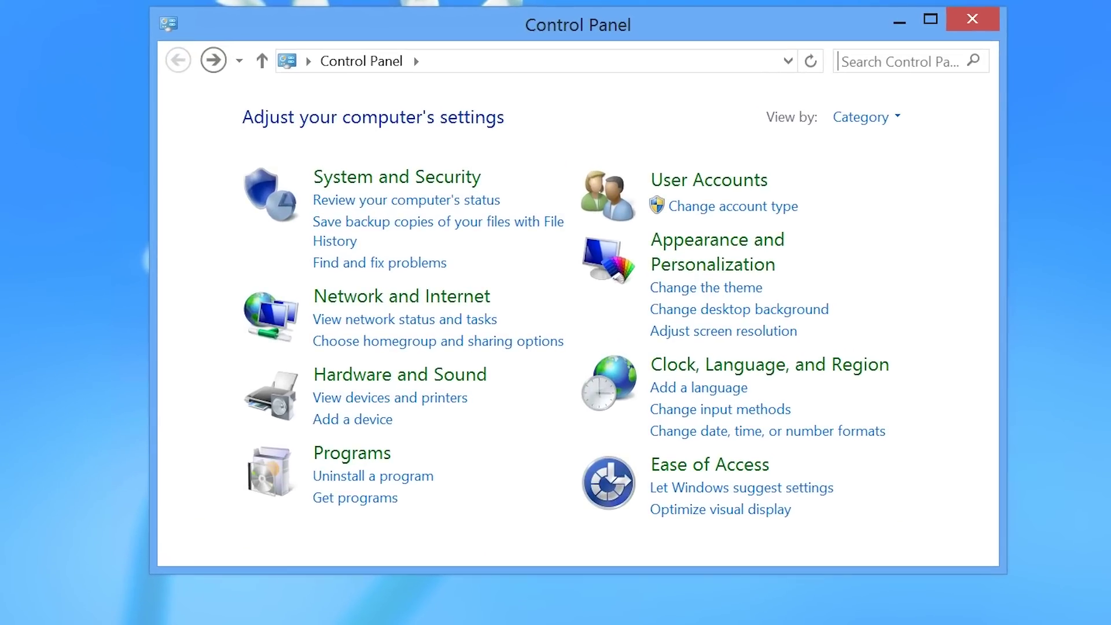
pyautogui.write('service')
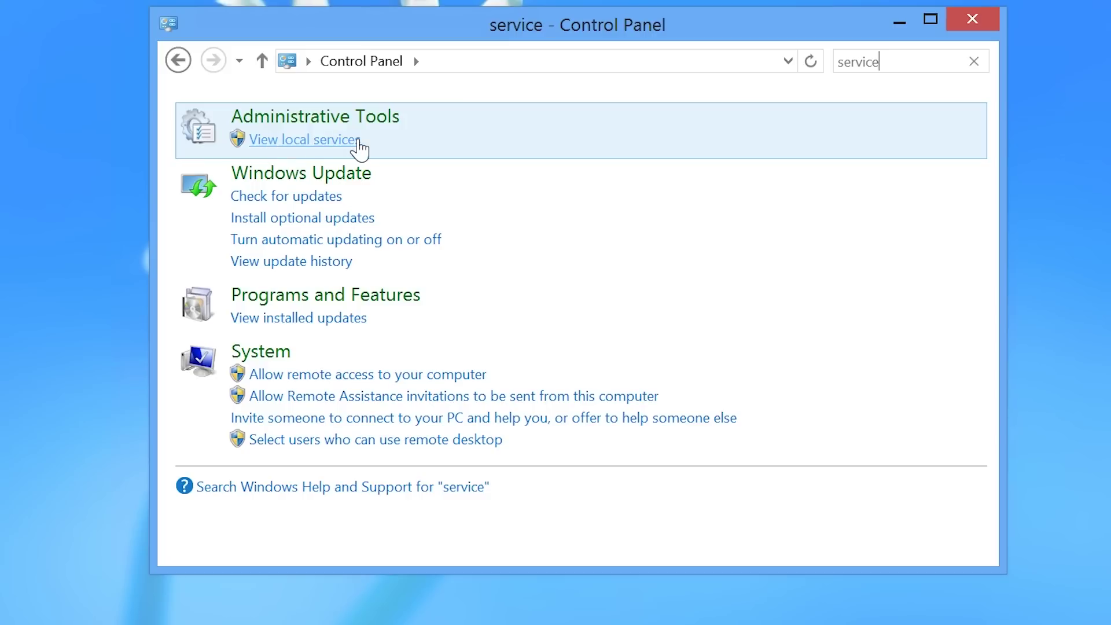
pyautogui.click(355, 140)
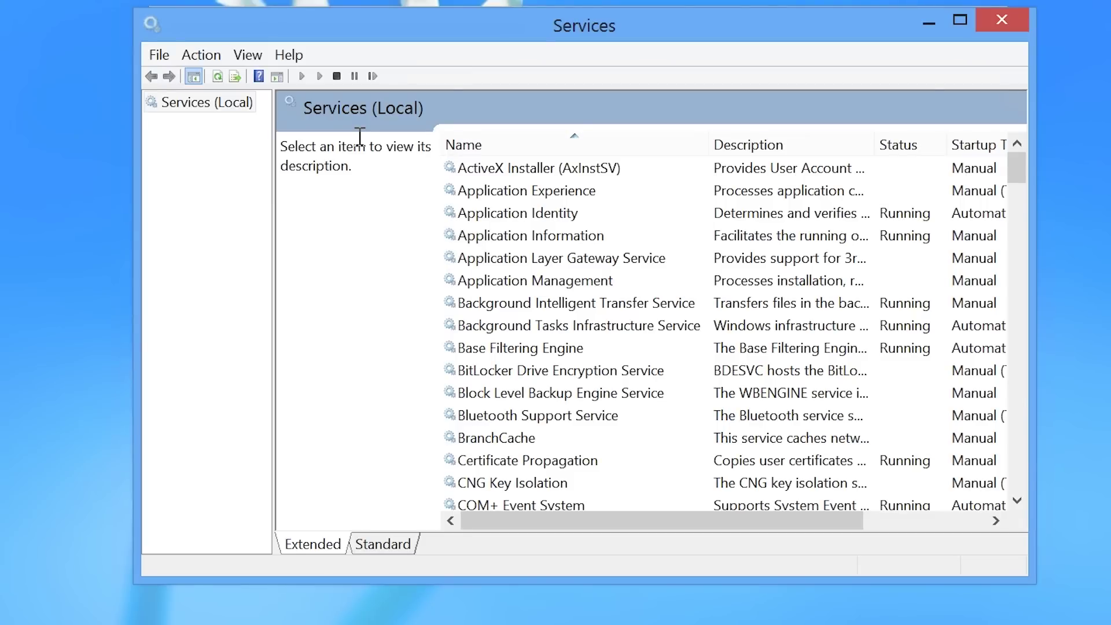
# Set WMI Performance Adapter to Automatic (Delayed Start), start it, and close Services.
pyautogui.click(536, 281)
pyautogui.write('wmi')
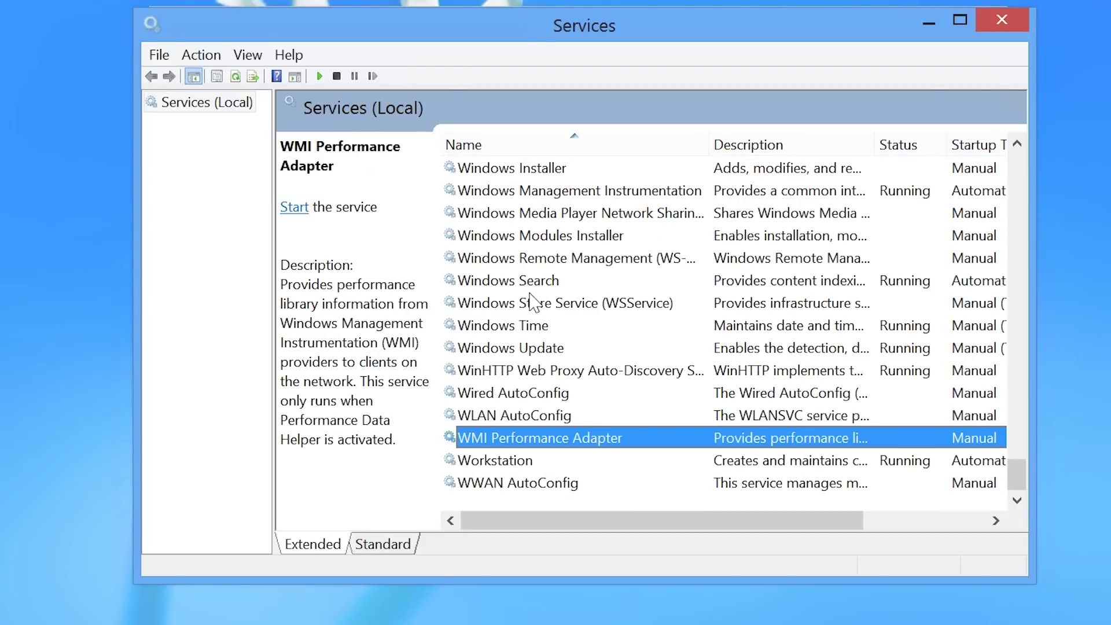
pyautogui.rightClick(643, 449)
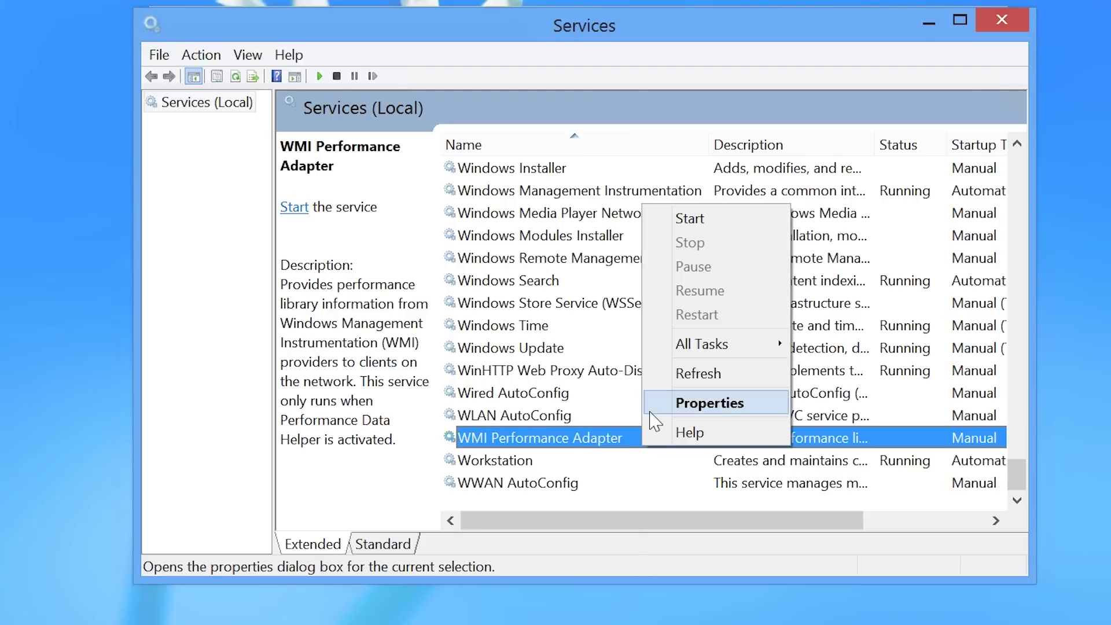
pyautogui.click(770, 403)
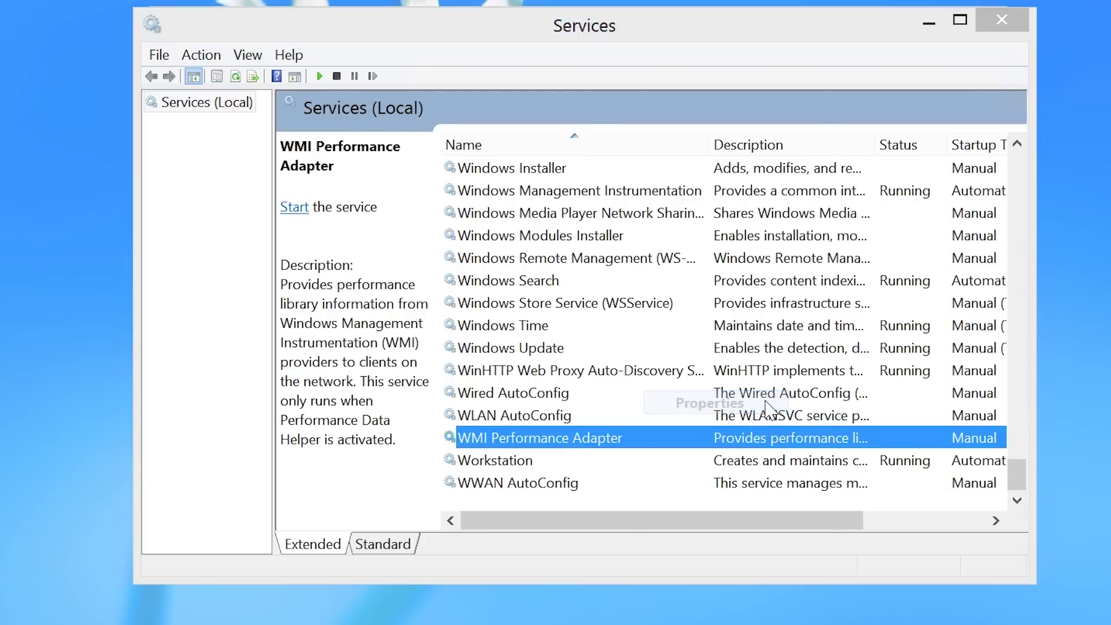
pyautogui.click(559, 277)
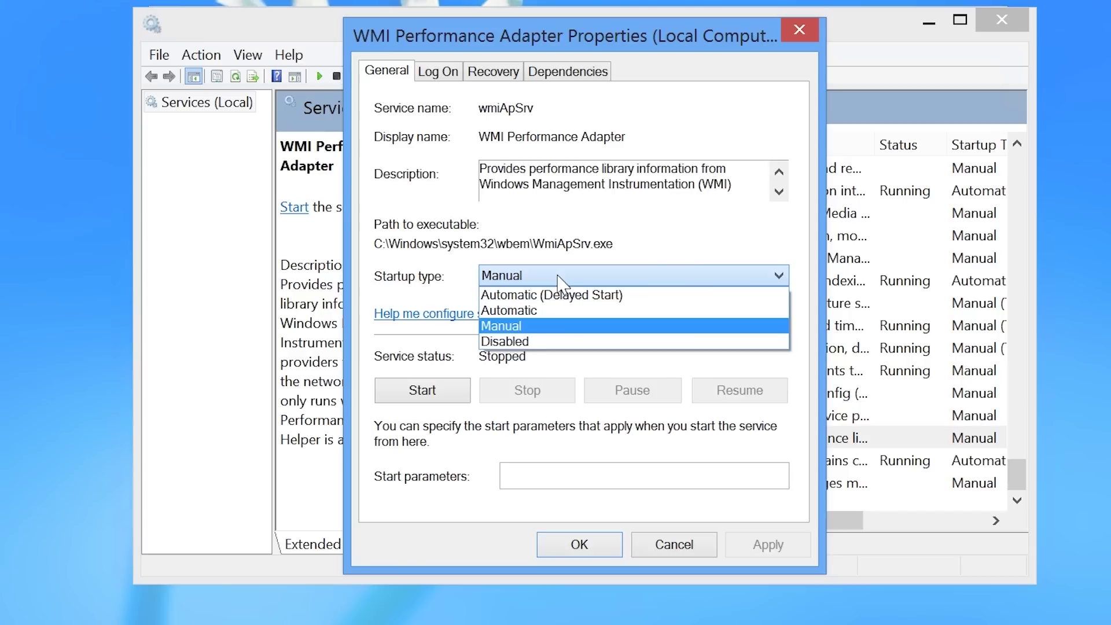
pyautogui.click(673, 296)
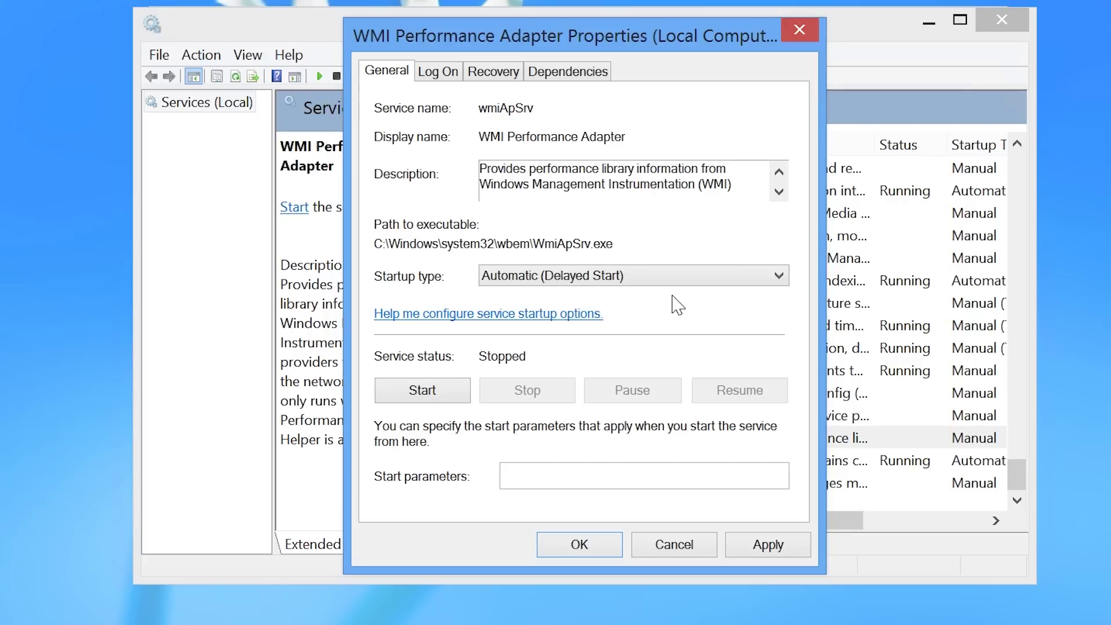
pyautogui.click(424, 391)
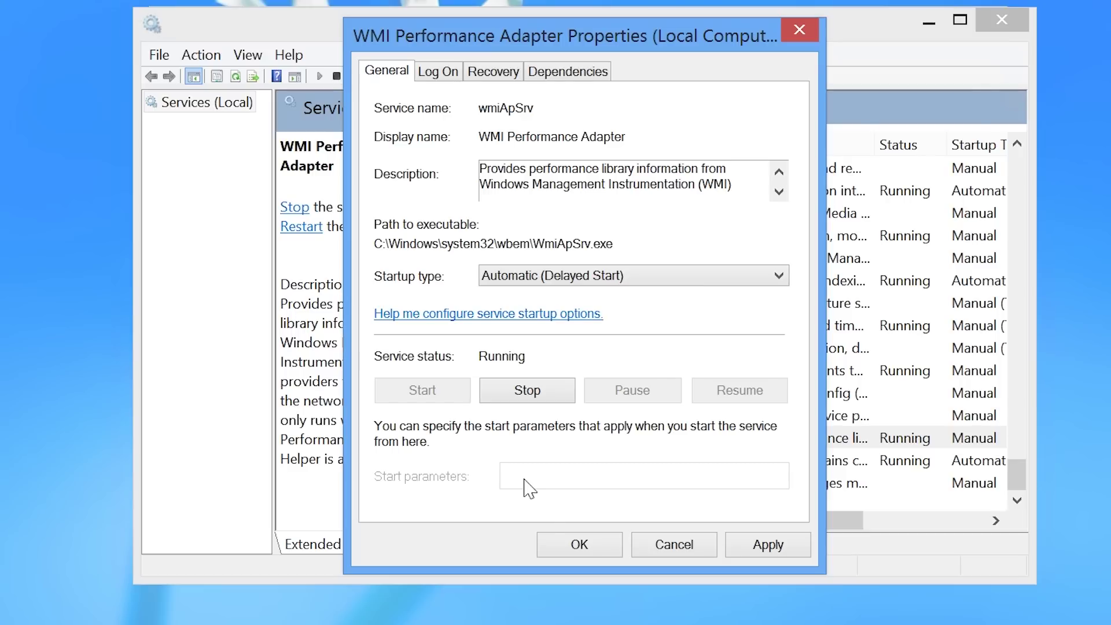
pyautogui.click(570, 545)
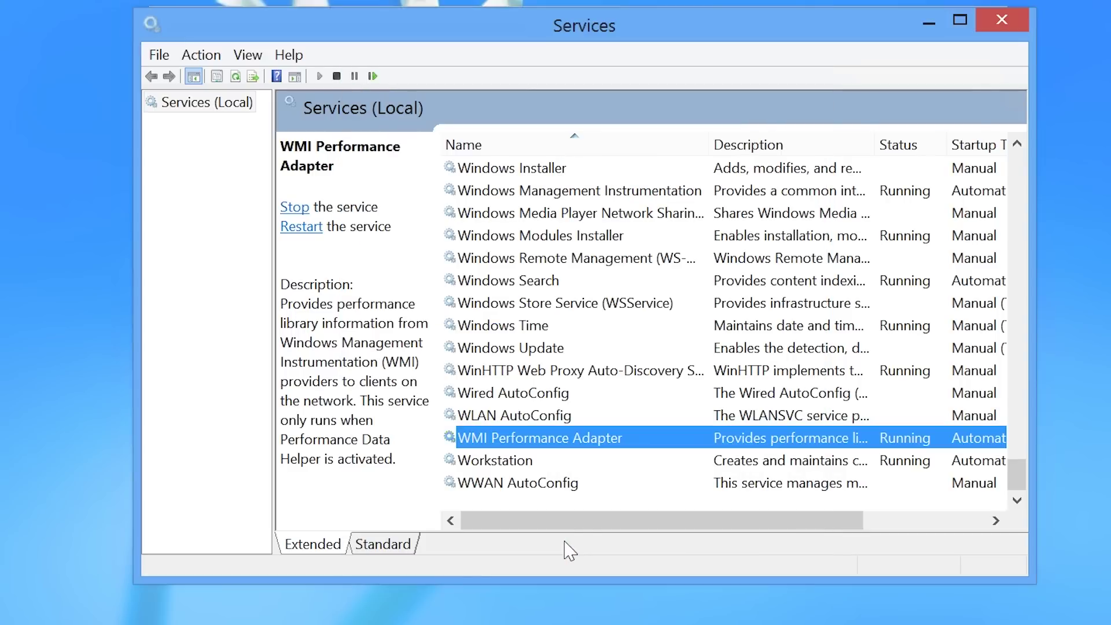
pyautogui.click(1002, 20)
pyautogui.click(894, 61)
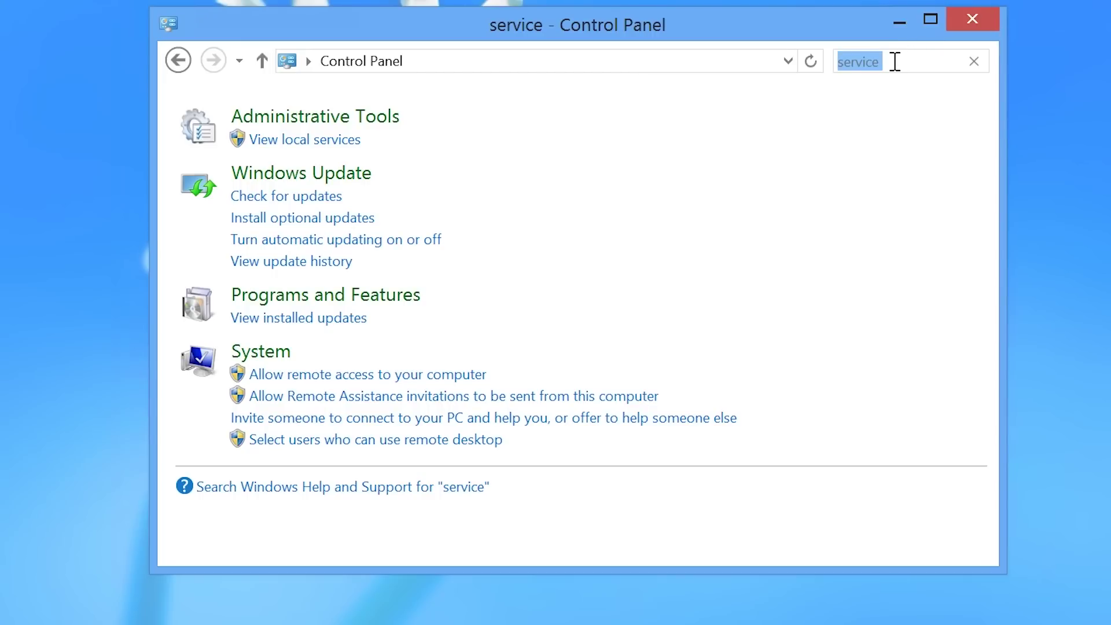
# Search Control Panel for 'firewall' and open Windows Firewall.
pyautogui.write('firewall')
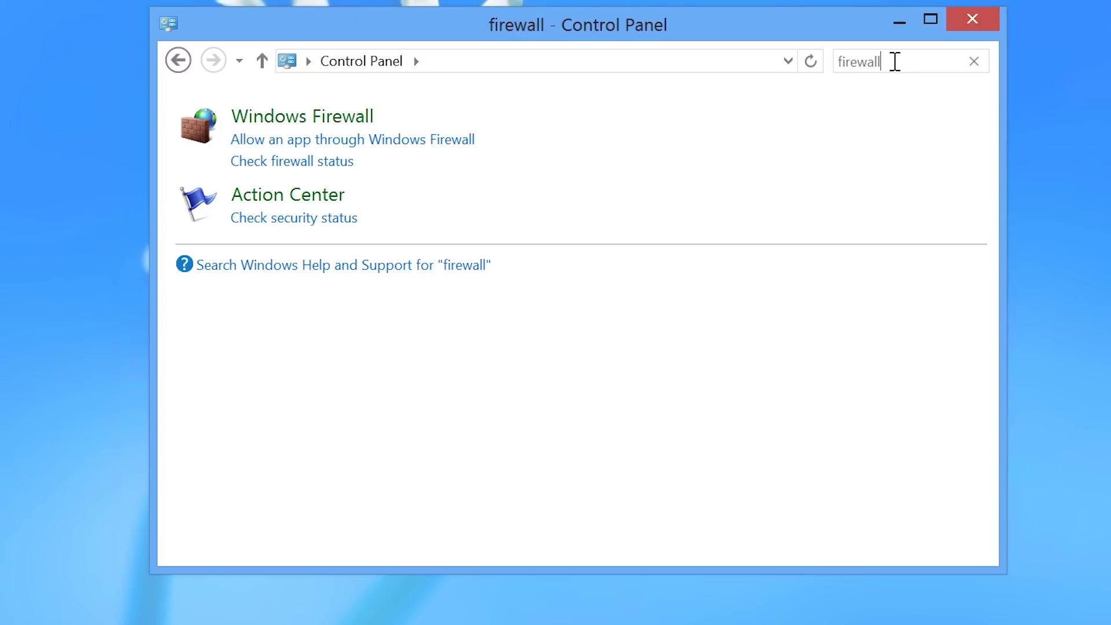
pyautogui.click(369, 120)
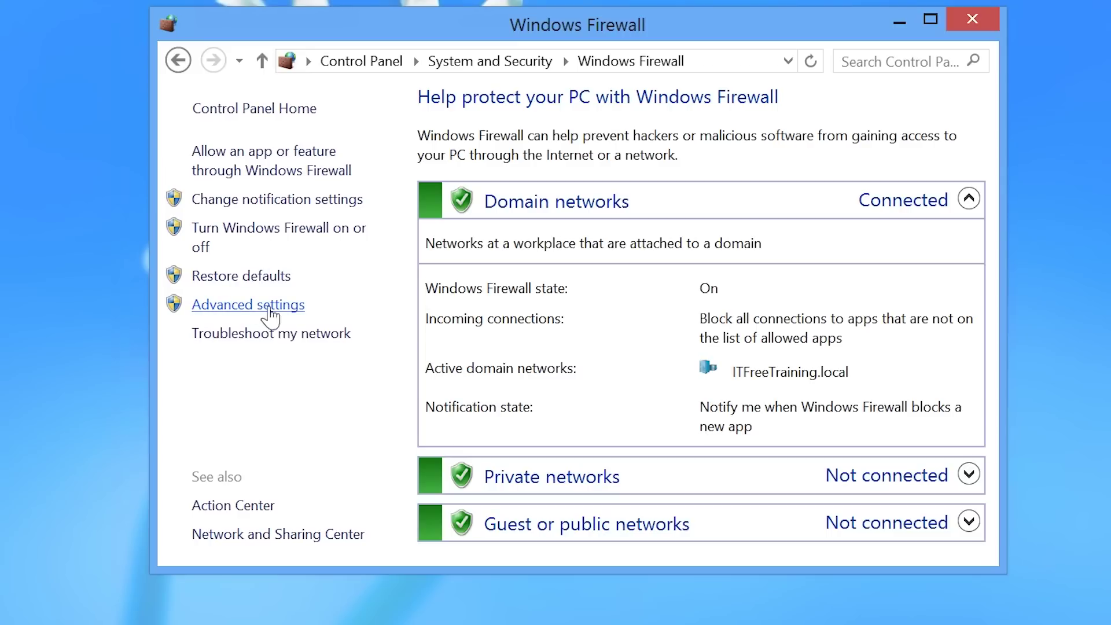
# Open Windows Firewall with Advanced Security's Inbound Rules and jump to the 'remote' rules.
pyautogui.click(305, 307)
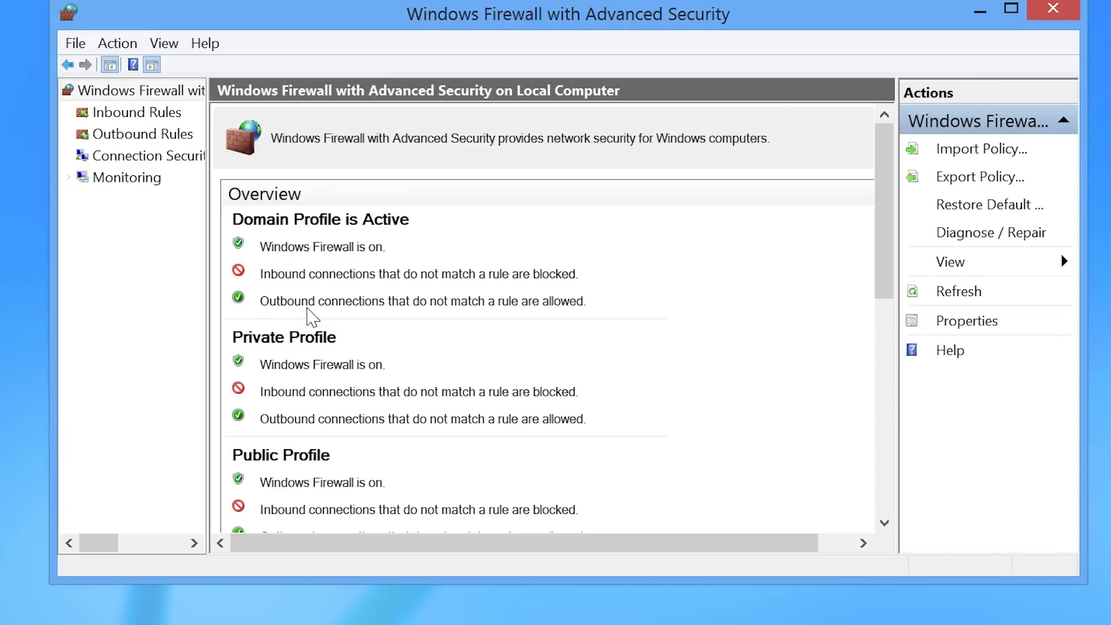
pyautogui.click(162, 116)
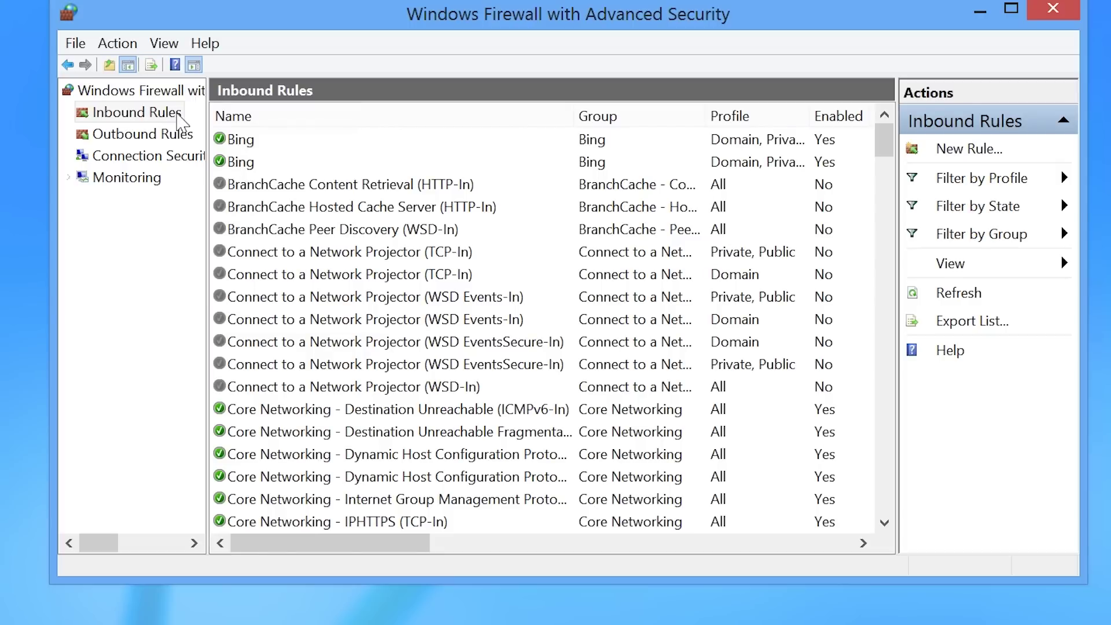
pyautogui.click(268, 229)
pyautogui.write('remote')
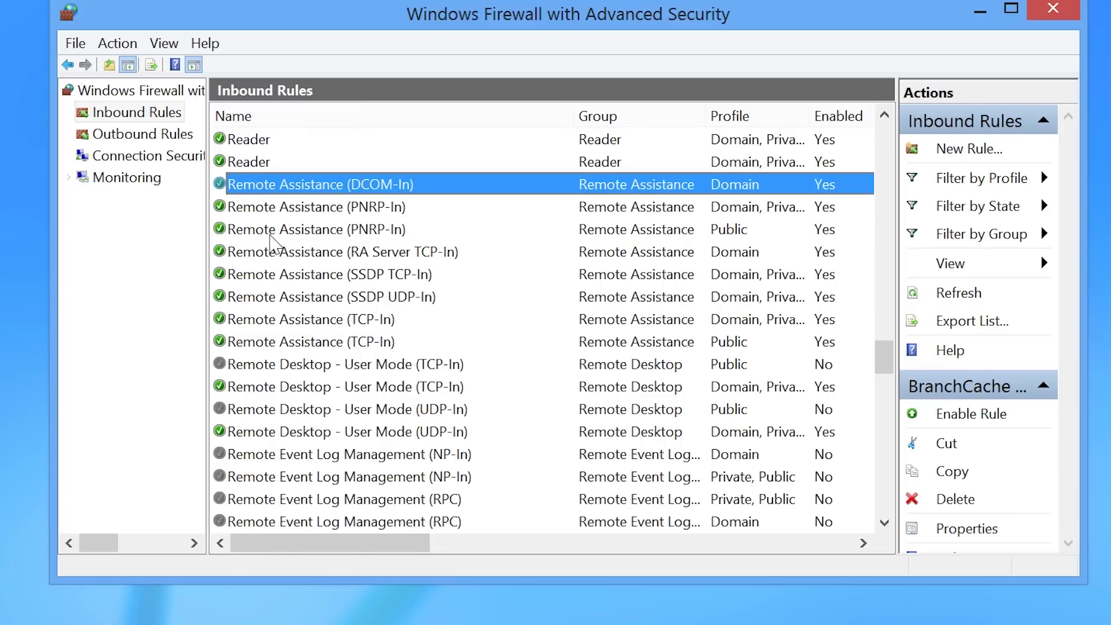
pyautogui.scroll(-4, 272, 237)
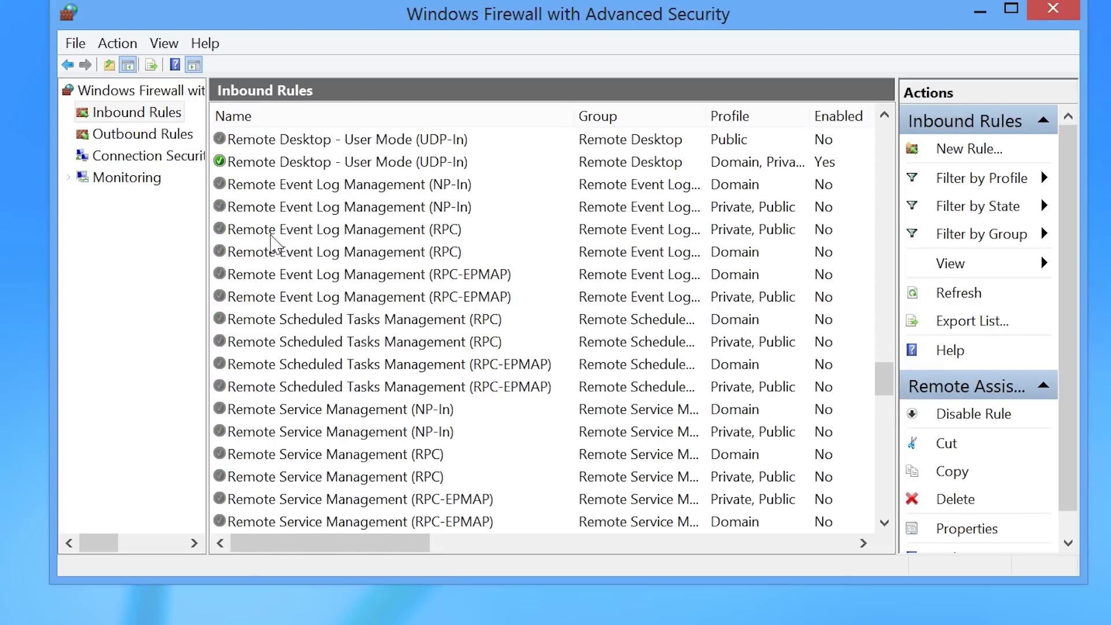
# Enable the Remote Event Log Management Domain rules: NP-In, RPC and RPC-EPMAP.
pyautogui.click(230, 186)
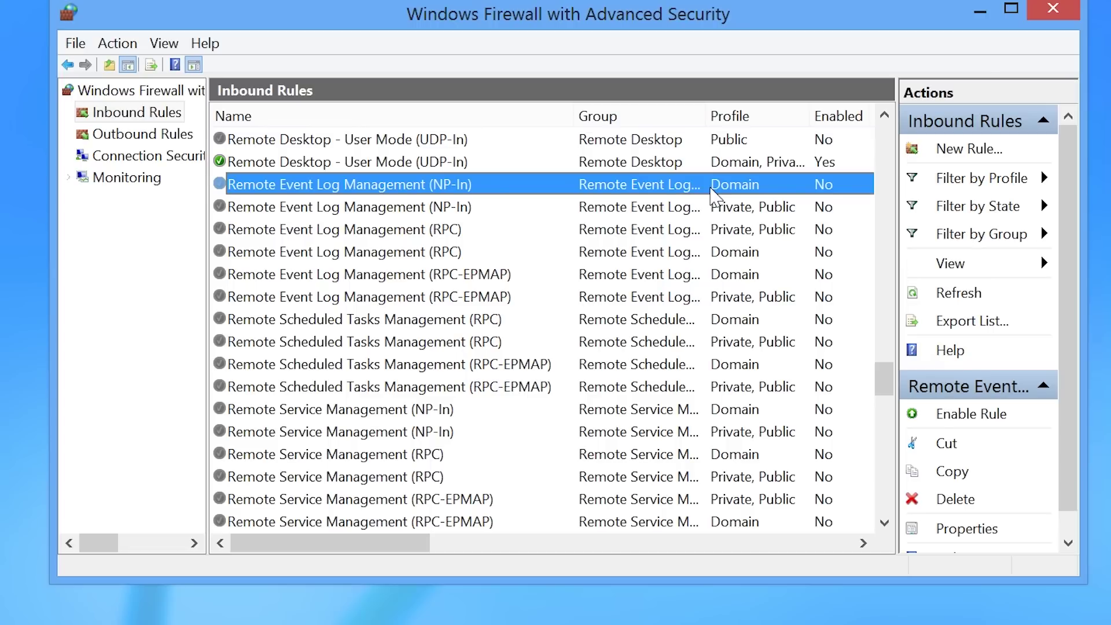
pyautogui.rightClick(712, 192)
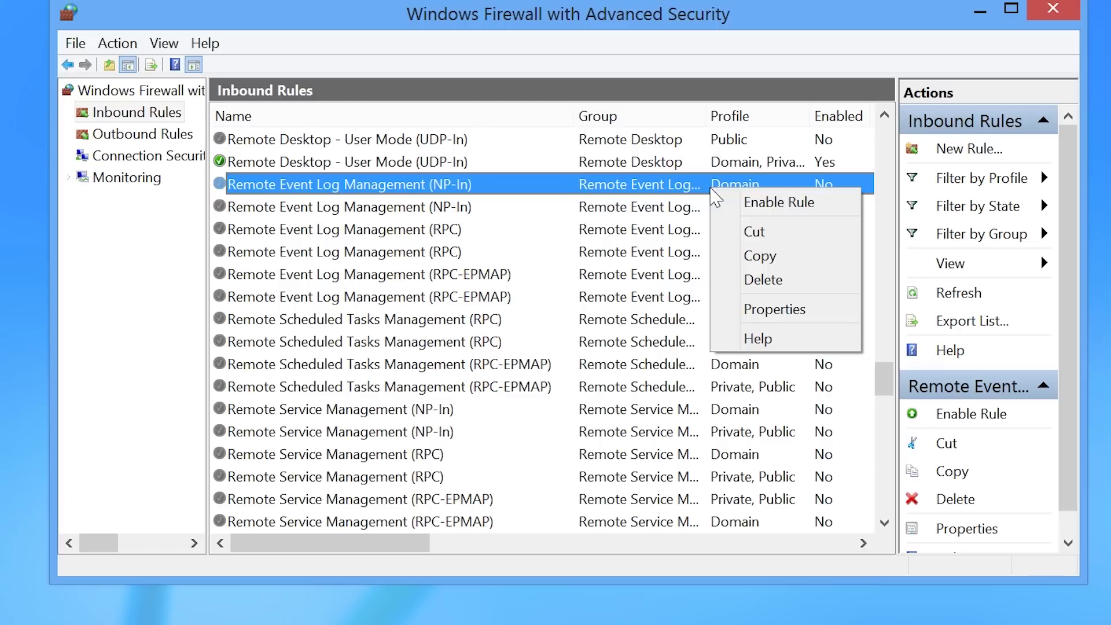
pyautogui.click(851, 203)
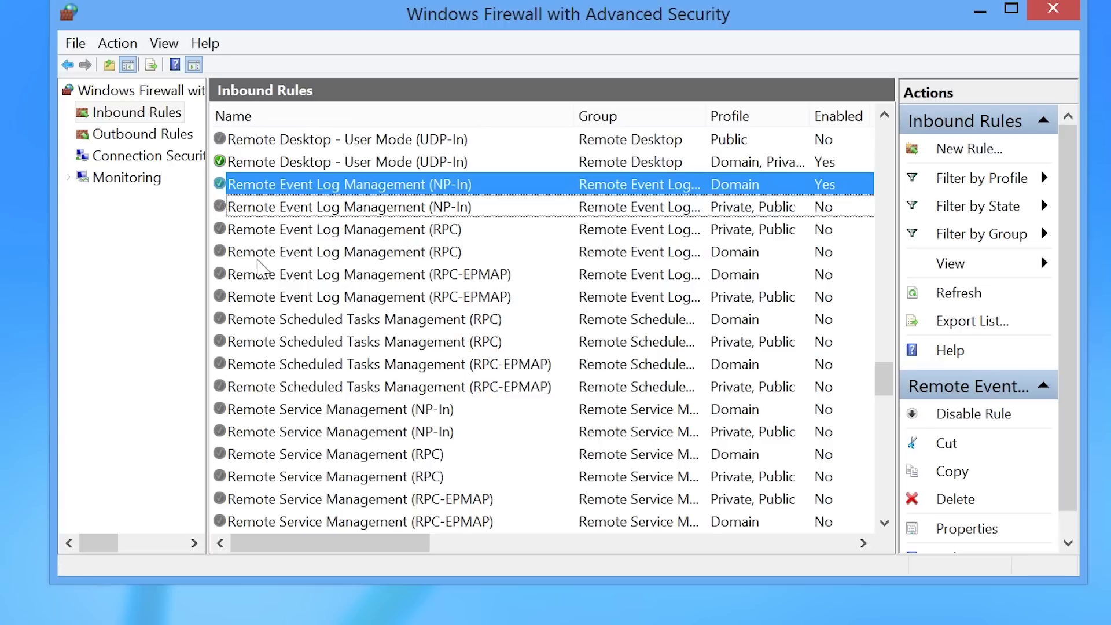
pyautogui.click(252, 259)
pyautogui.rightClick(489, 250)
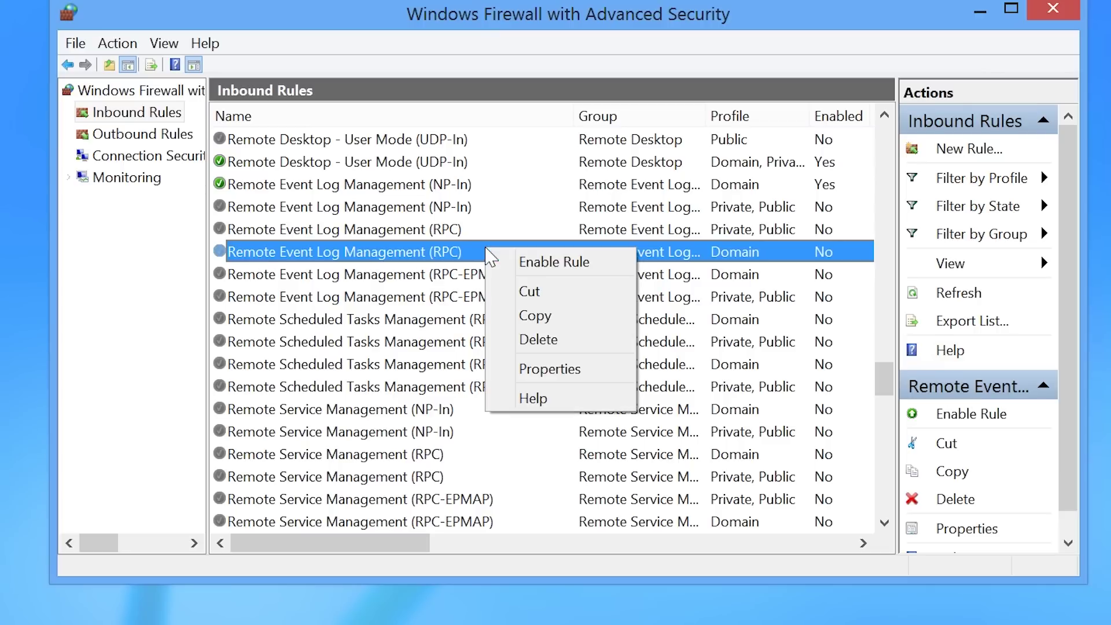
pyautogui.click(587, 260)
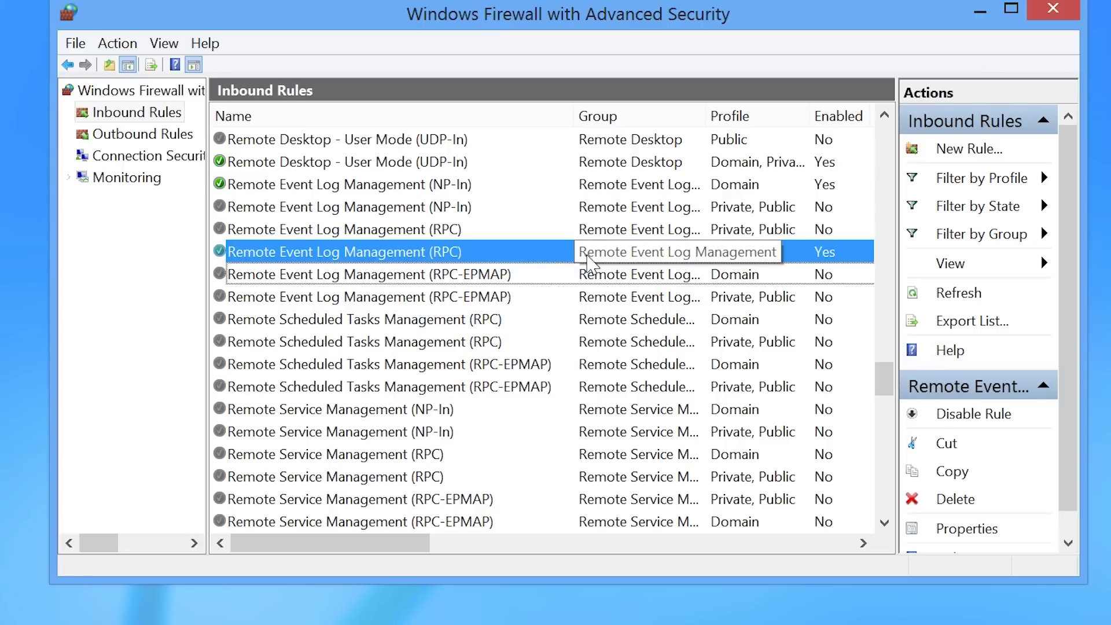
pyautogui.click(255, 279)
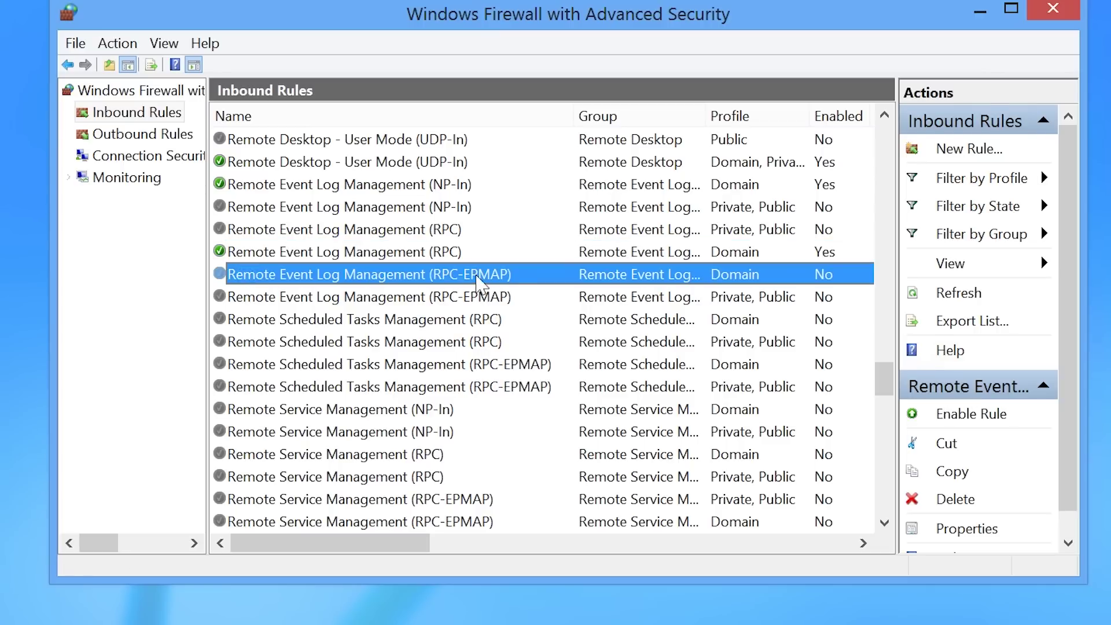
pyautogui.rightClick(528, 284)
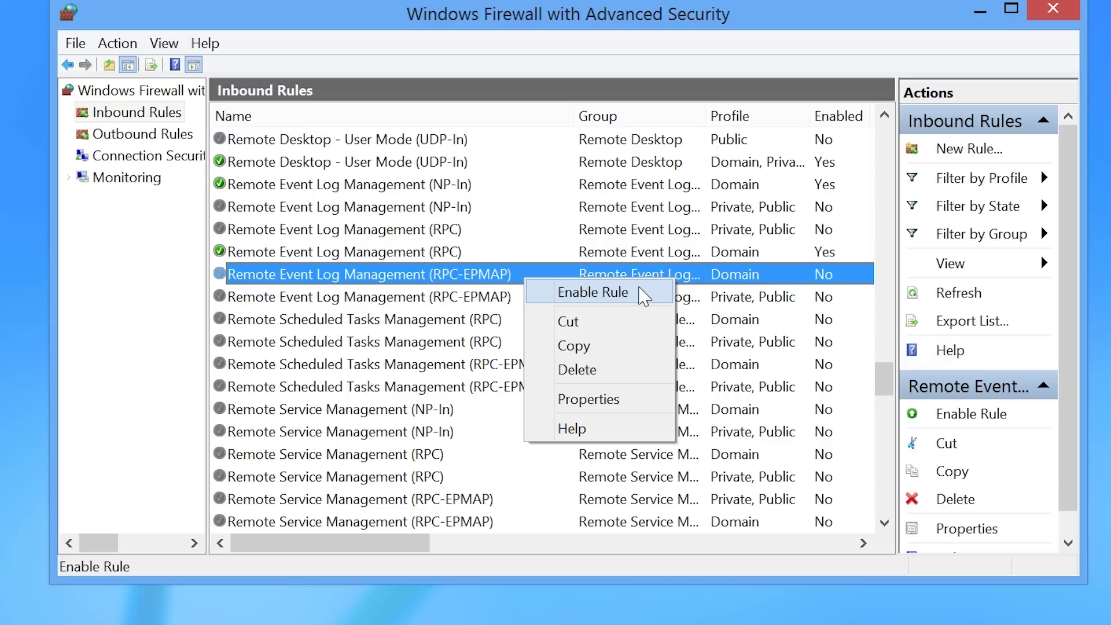
pyautogui.click(640, 293)
# Enable the Windows Management Instrumentation (WMI-In) Domain rule and close the console.
pyautogui.click(412, 341)
pyautogui.press('w')
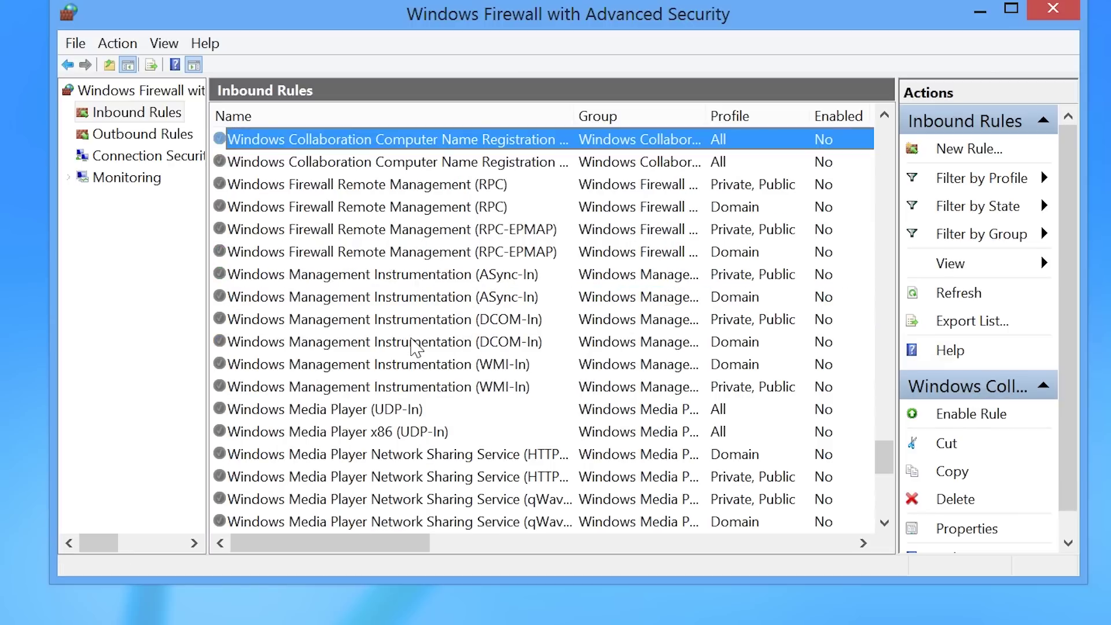
pyautogui.click(231, 365)
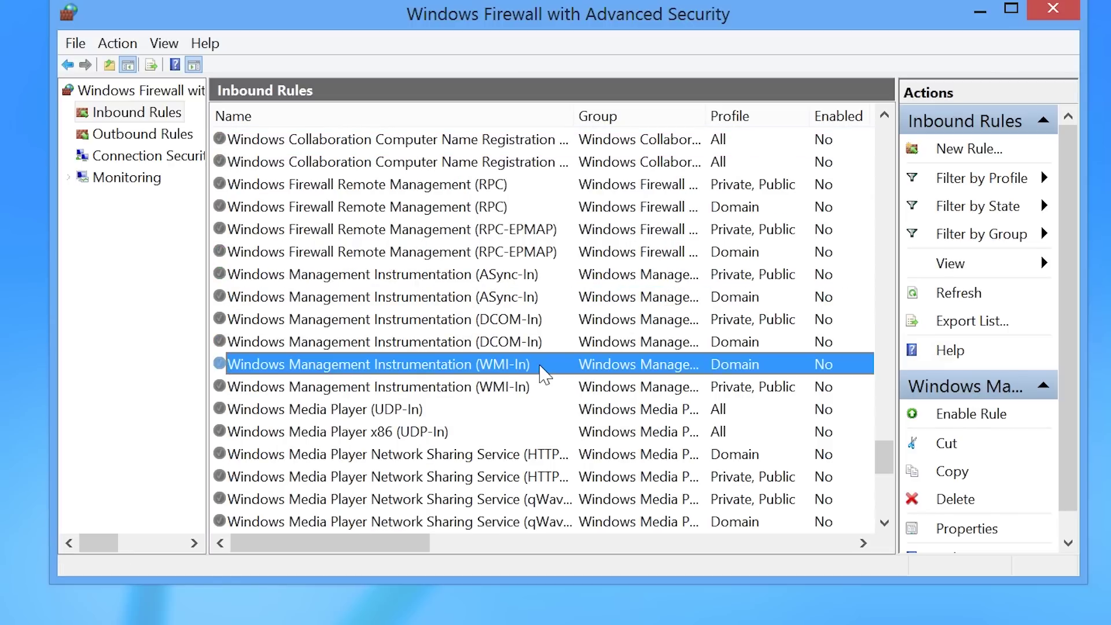
pyautogui.rightClick(543, 370)
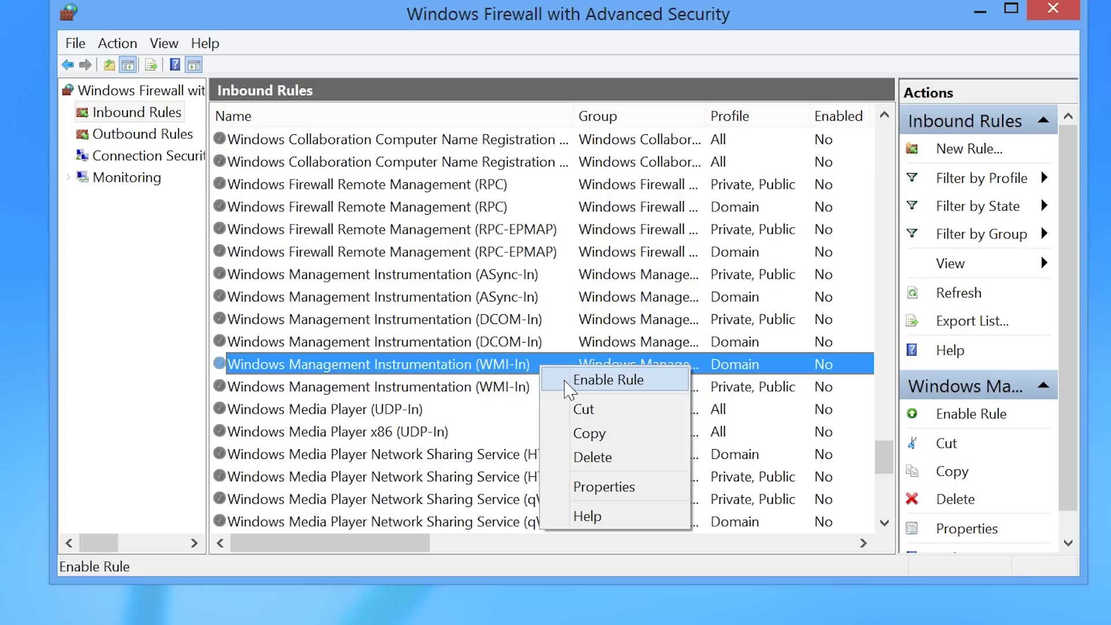
pyautogui.click(659, 380)
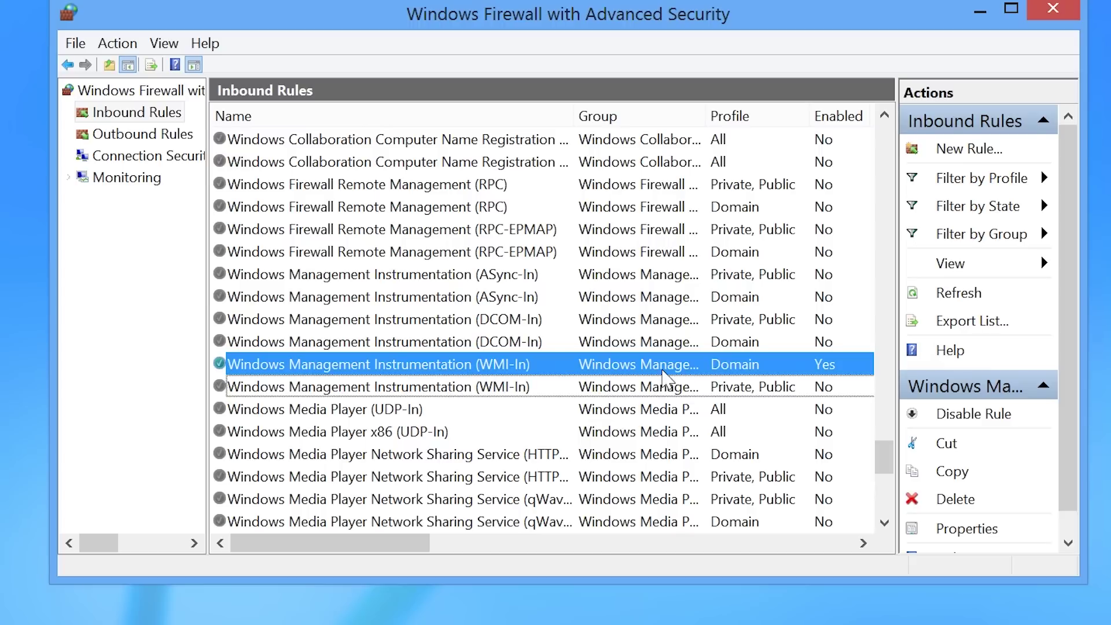
pyautogui.click(1052, 12)
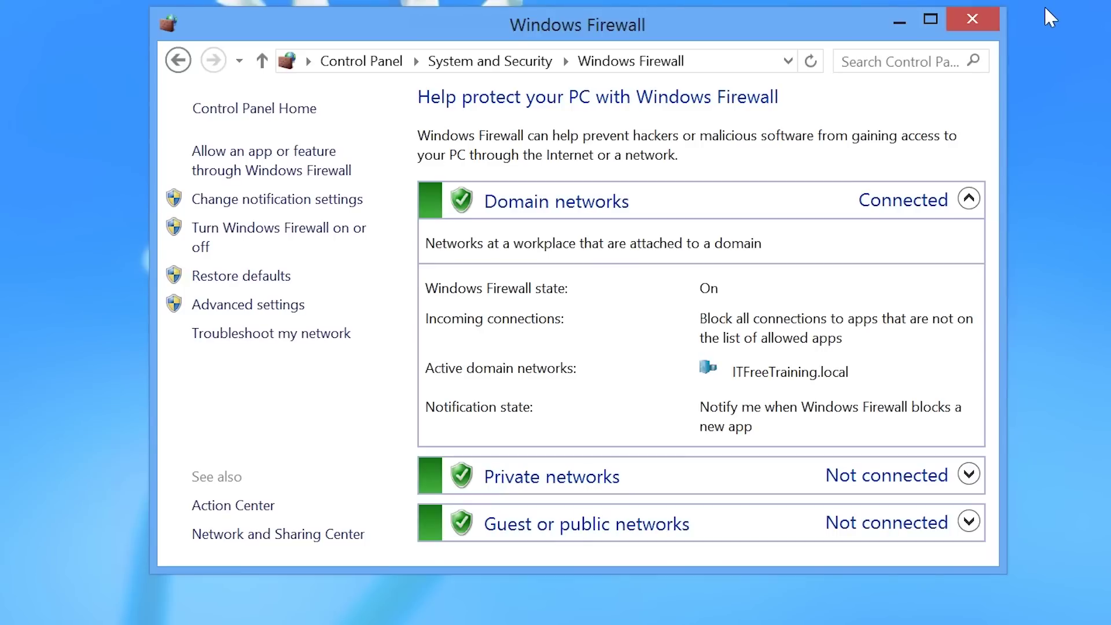
# Dismiss the connection error and finish the wizard for ITFREETRAINING\Trainer on ws4.
pyautogui.click(986, 22)
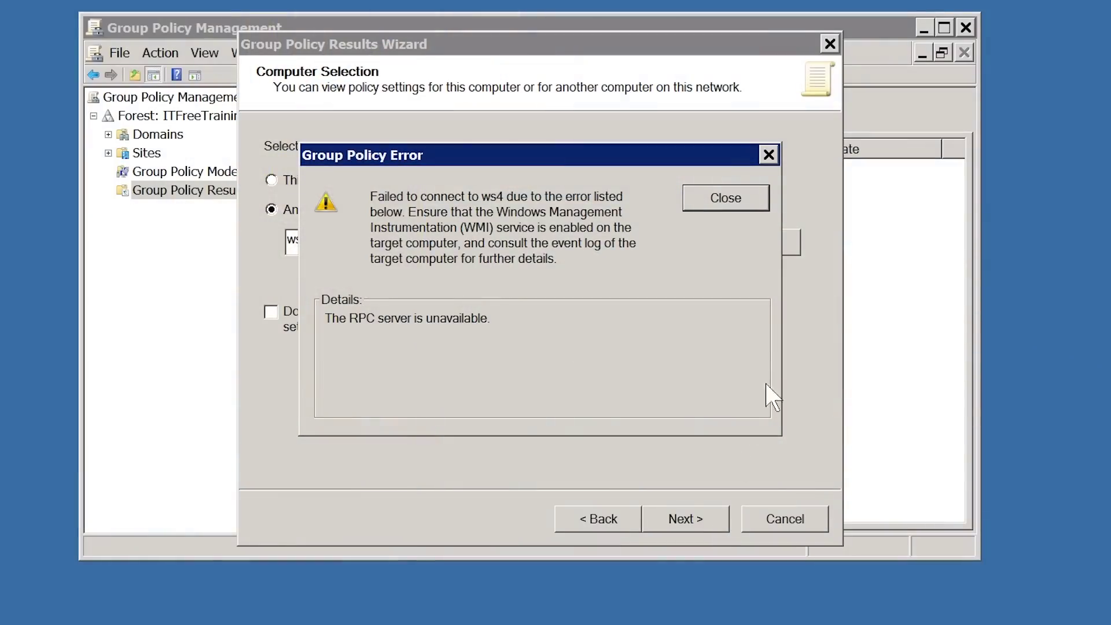
pyautogui.click(746, 200)
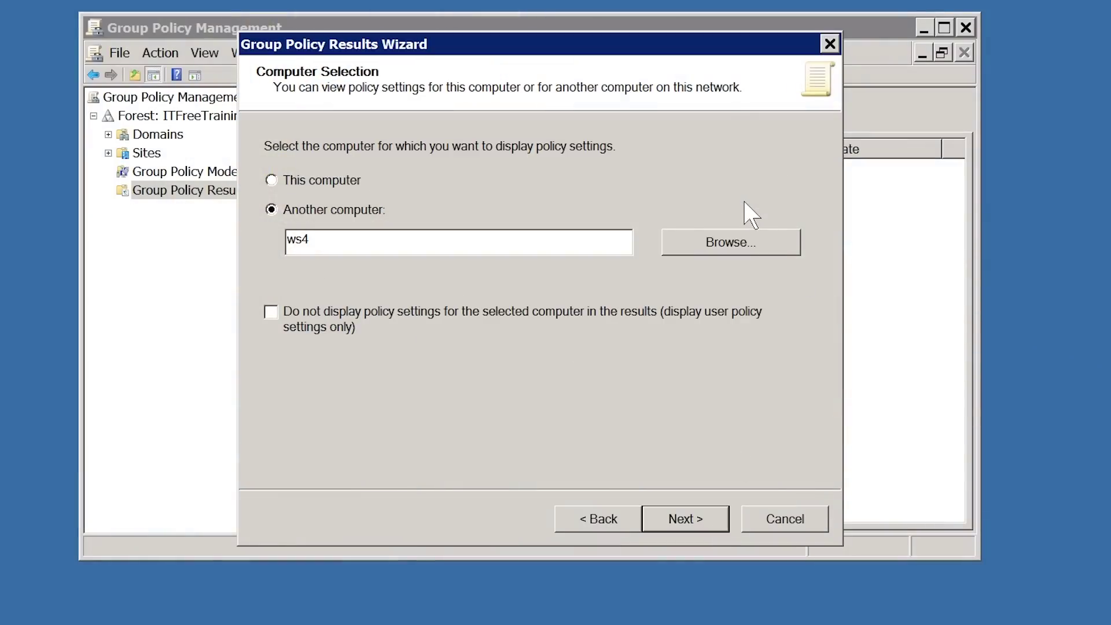
pyautogui.click(707, 523)
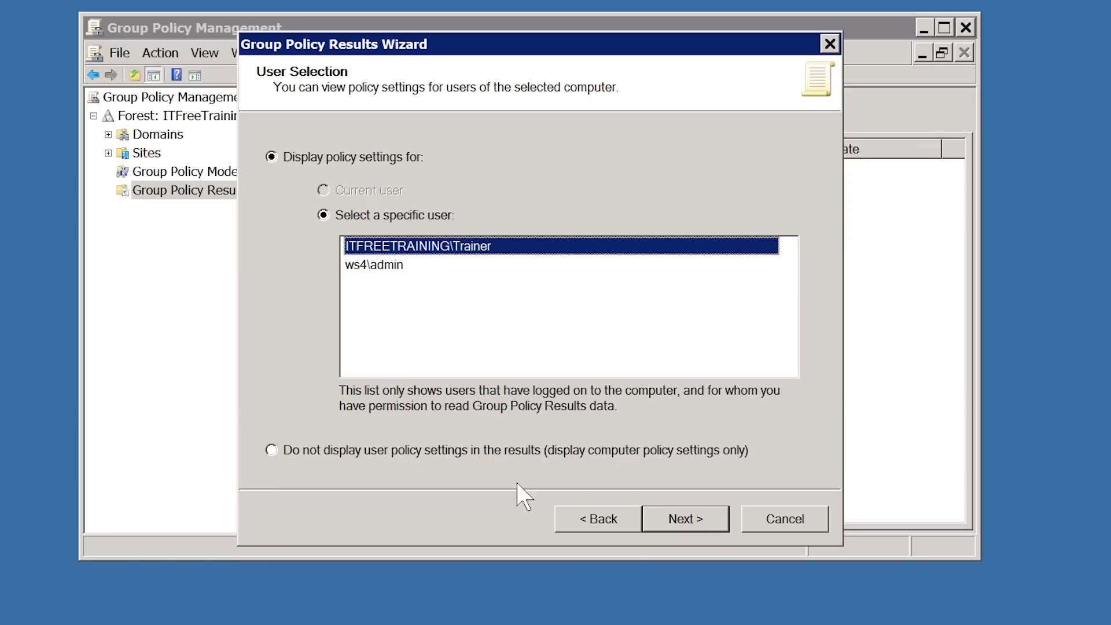
pyautogui.click(712, 521)
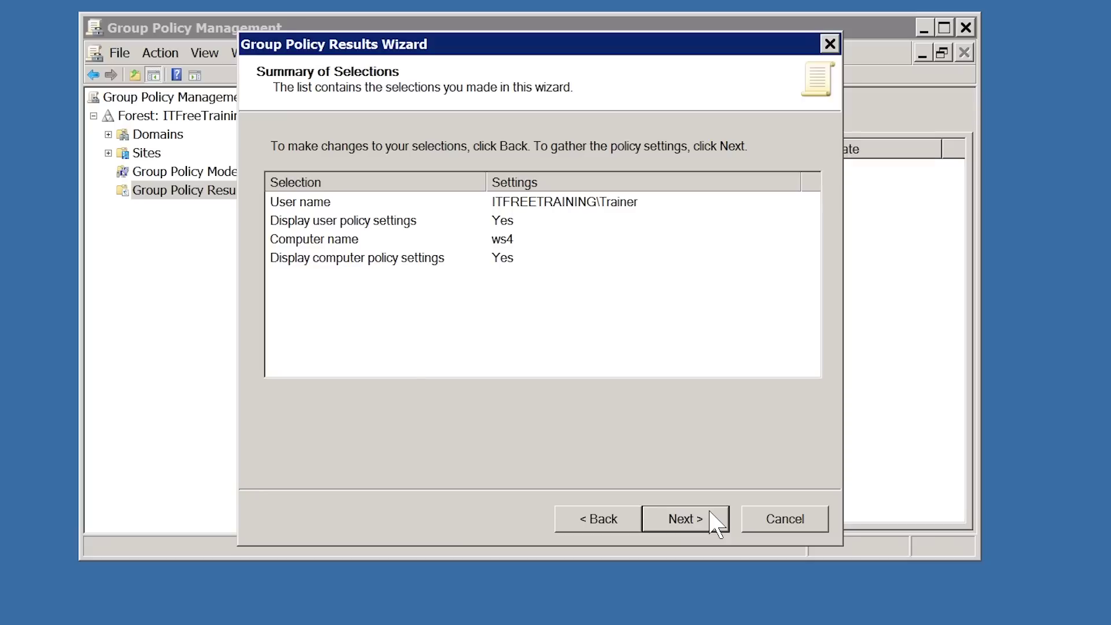
pyautogui.click(716, 525)
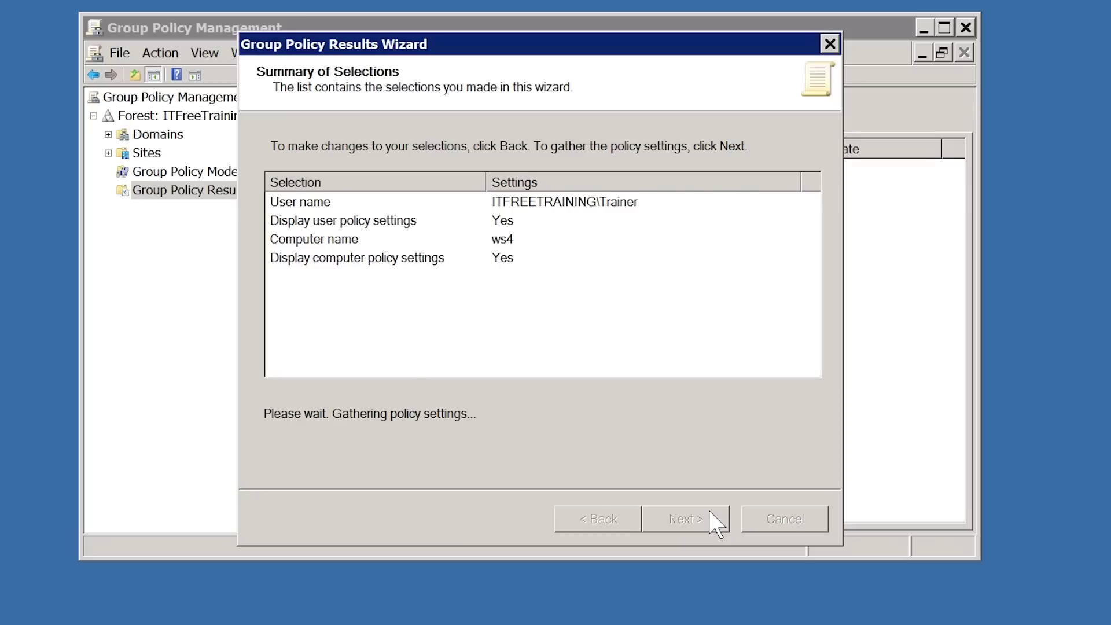
pyautogui.click(716, 524)
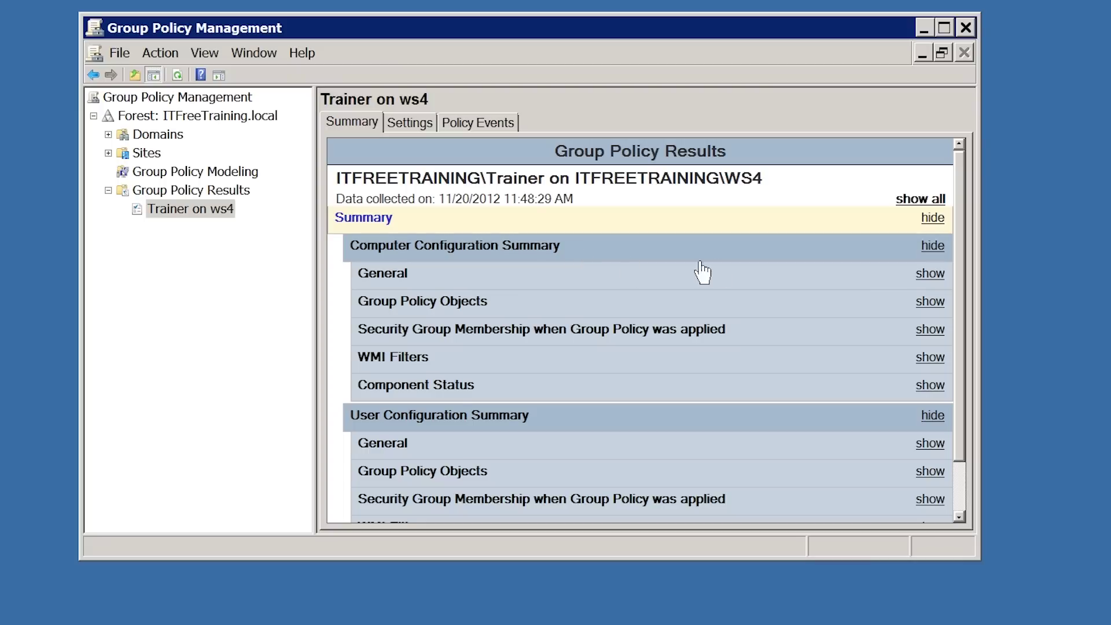
# Expand the computer's Group Policy Objects: Default Domain Policy and New York Policy applied, Local Group Policy denied.
pyautogui.click(929, 274)
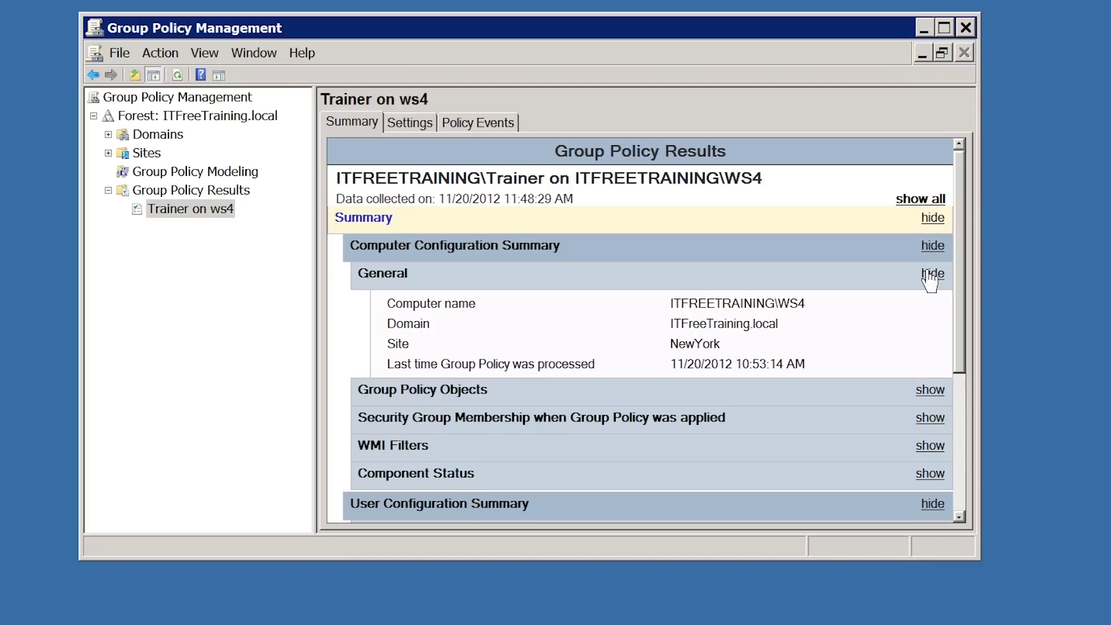
pyautogui.click(930, 274)
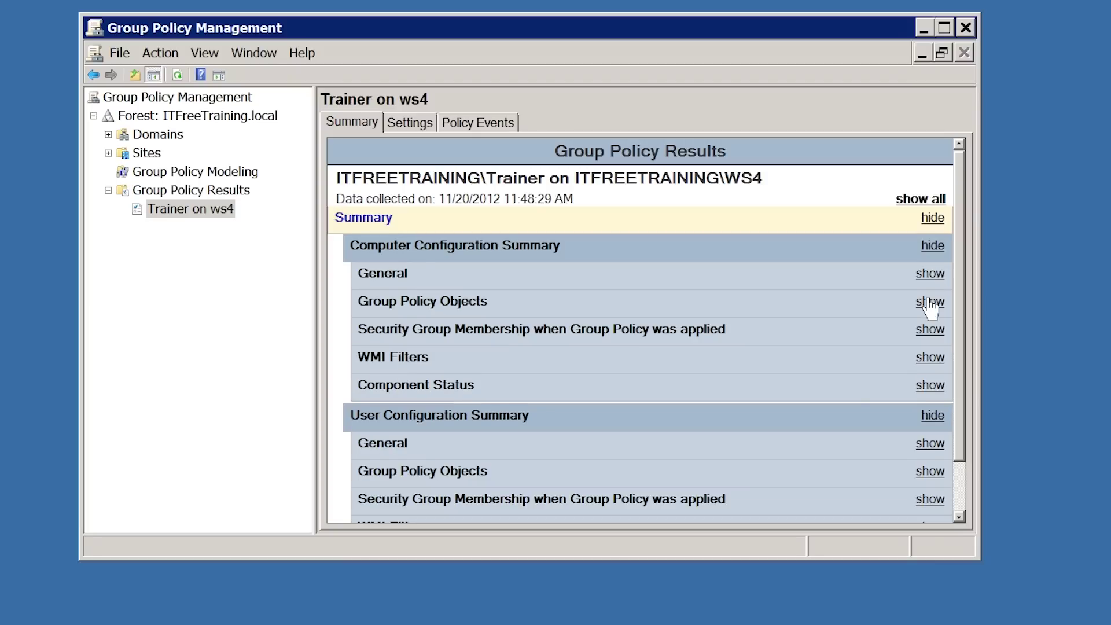
pyautogui.click(930, 301)
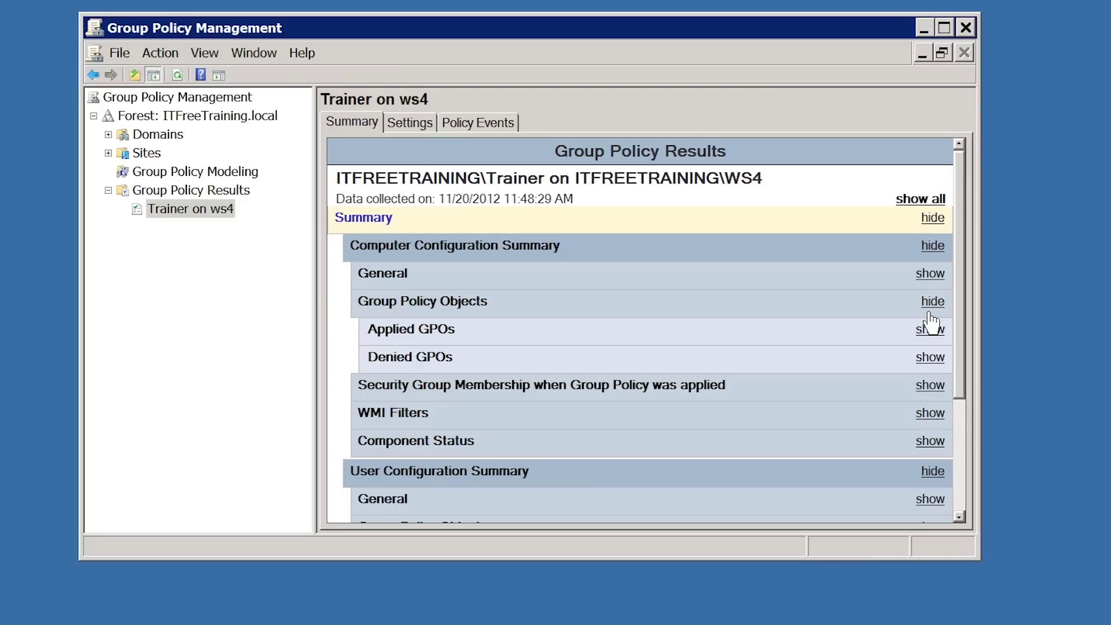
pyautogui.click(930, 331)
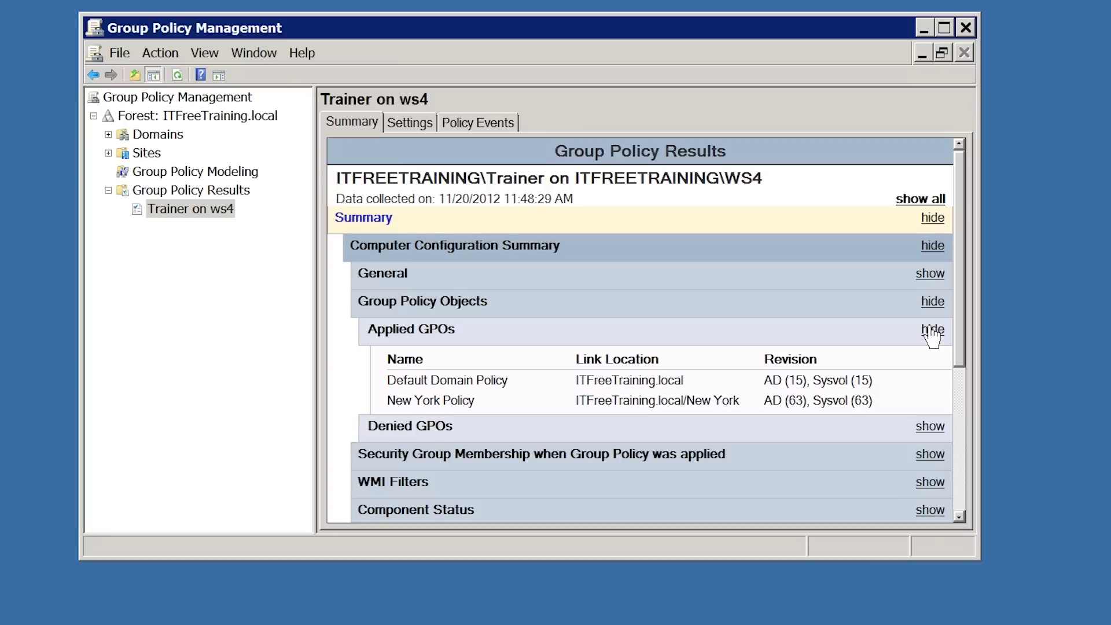
pyautogui.click(929, 427)
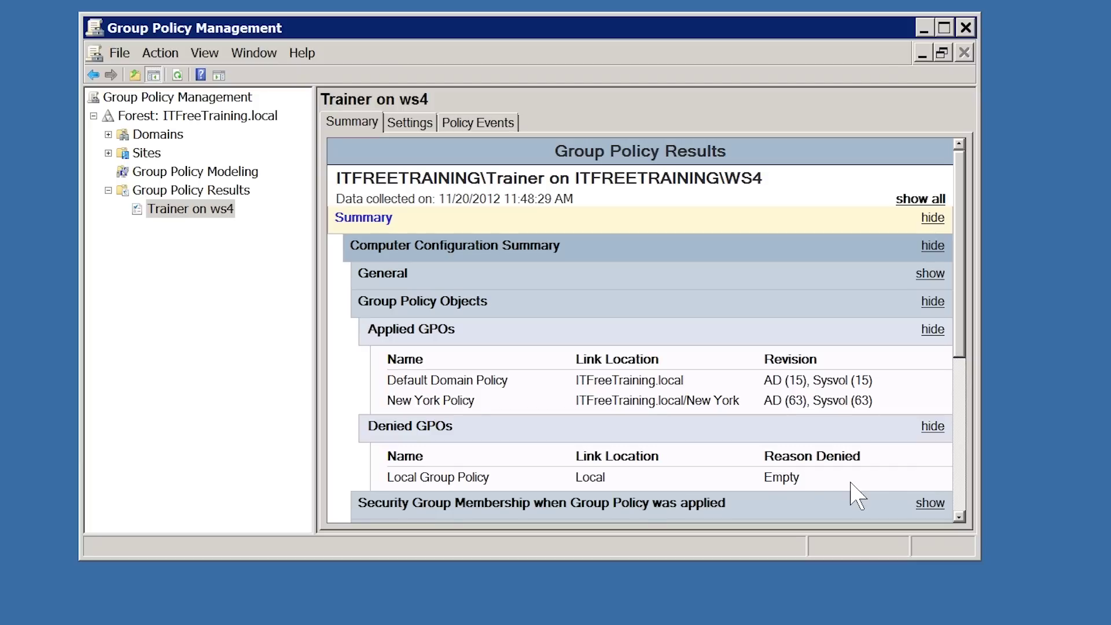
pyautogui.click(932, 330)
pyautogui.click(929, 357)
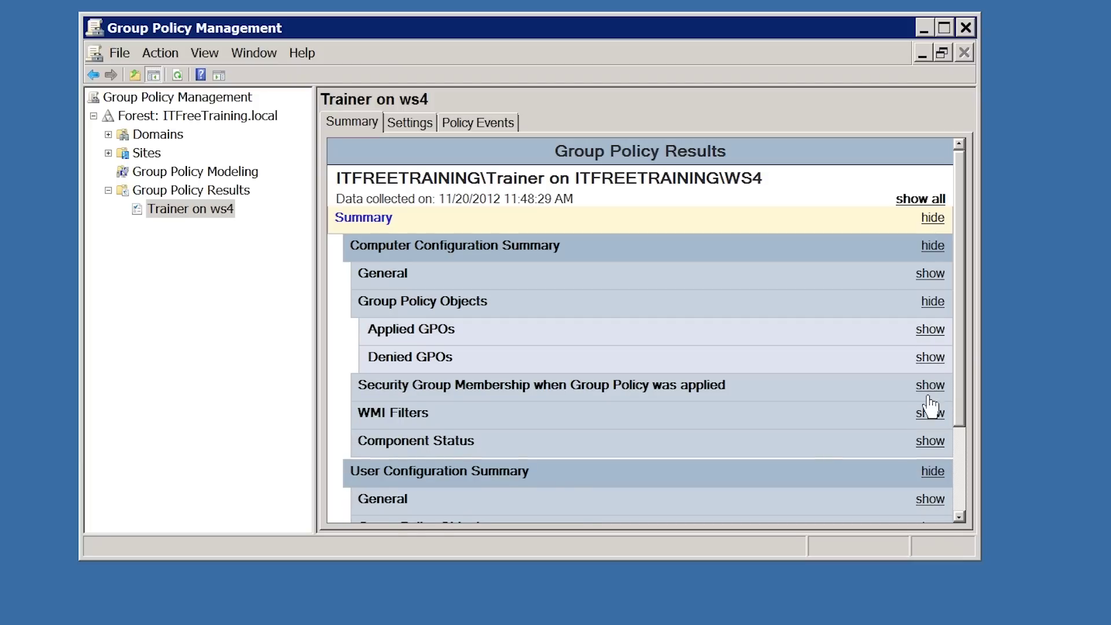
# Inspect the computer's Security Group Membership, WMI Filters and Component Status, then switch to Settings.
pyautogui.click(928, 385)
pyautogui.scroll(-3, 927, 402)
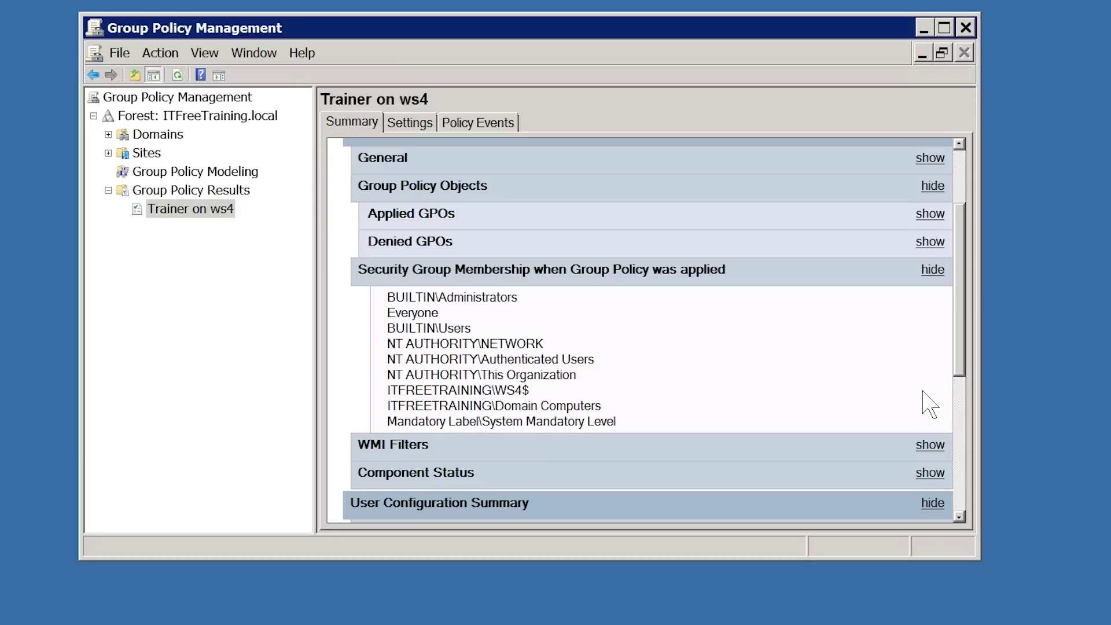
pyautogui.click(932, 269)
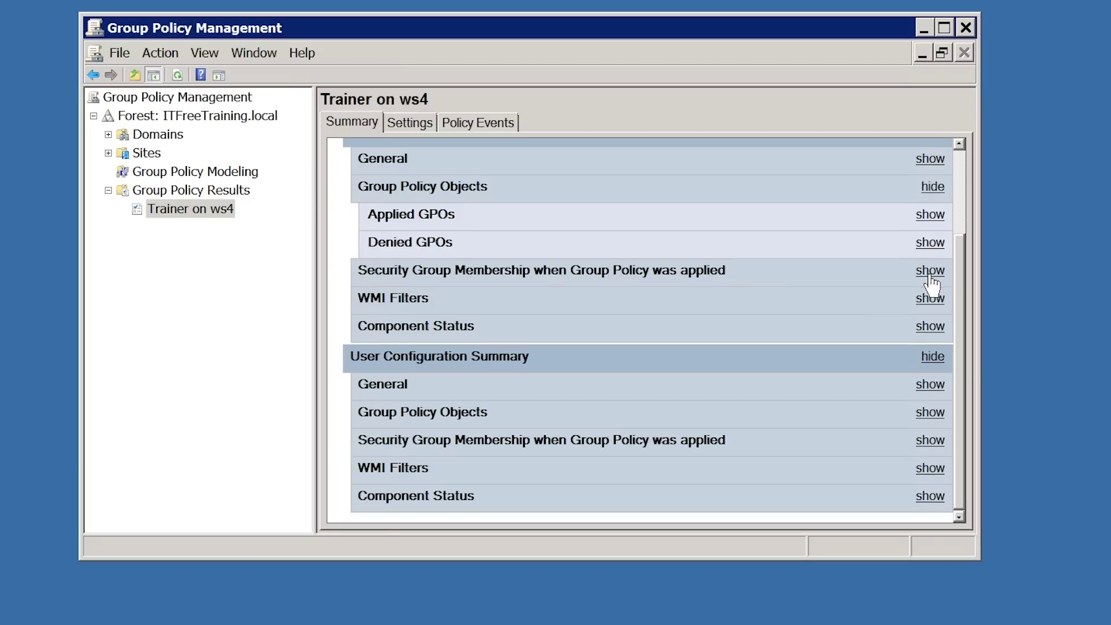
pyautogui.click(930, 298)
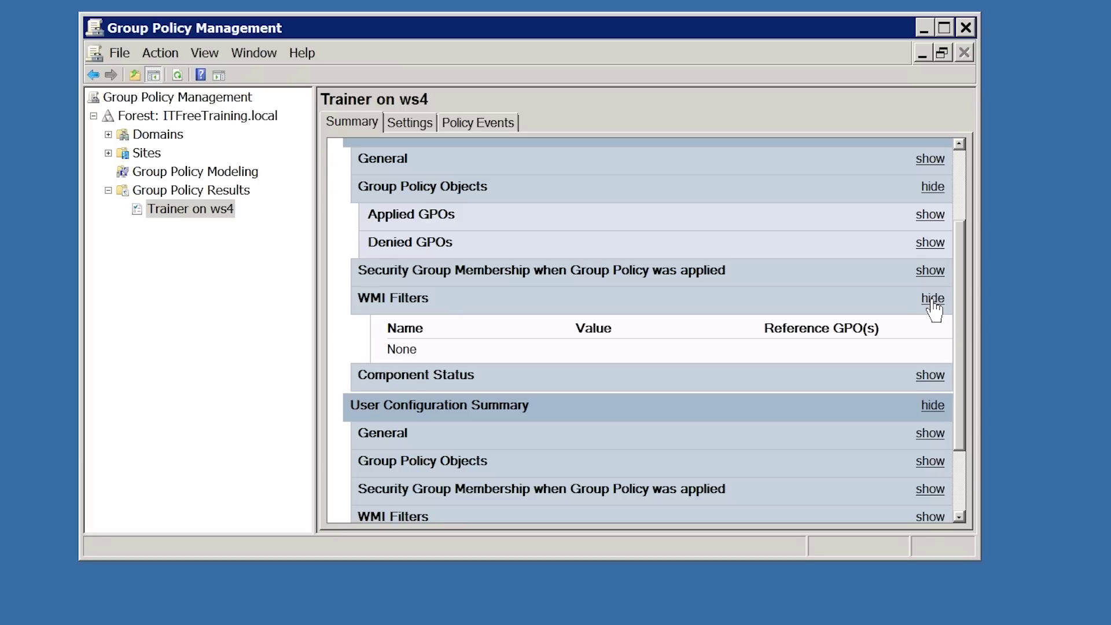
pyautogui.click(932, 299)
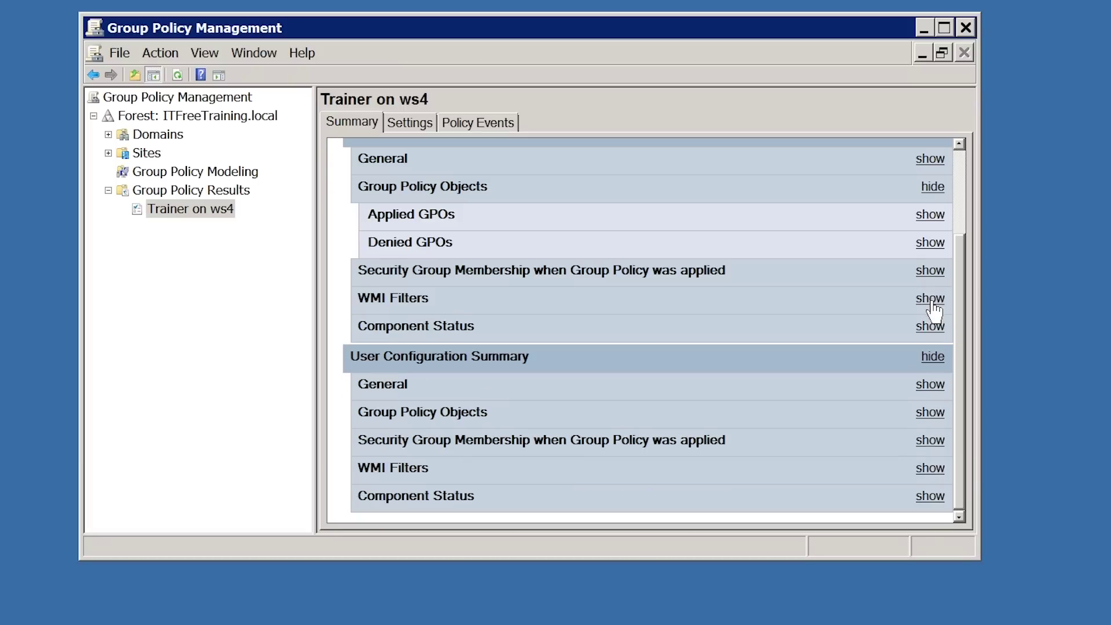
pyautogui.click(931, 326)
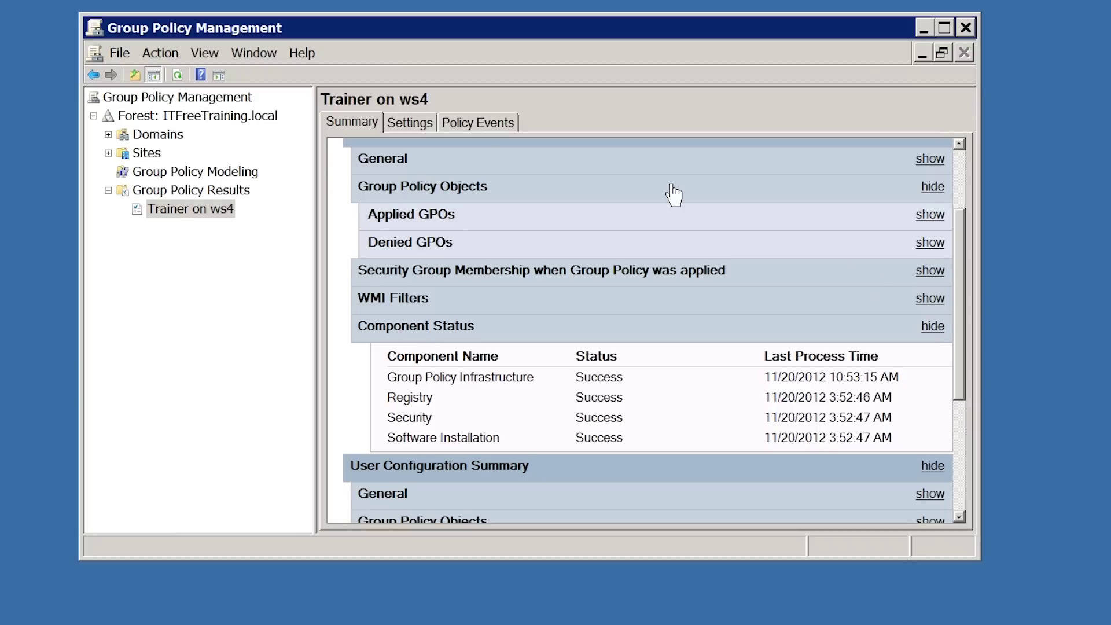
pyautogui.click(408, 124)
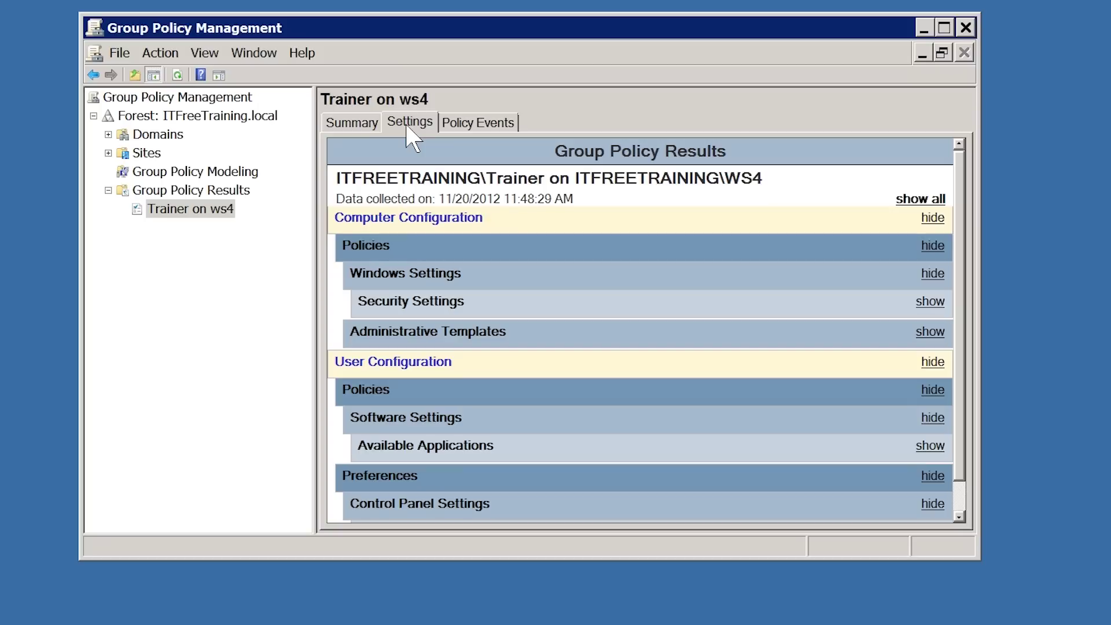
# Expand Administrative Templates > System/iSCSI/General iSCSI, then view the Policy Events tab.
pyautogui.click(926, 331)
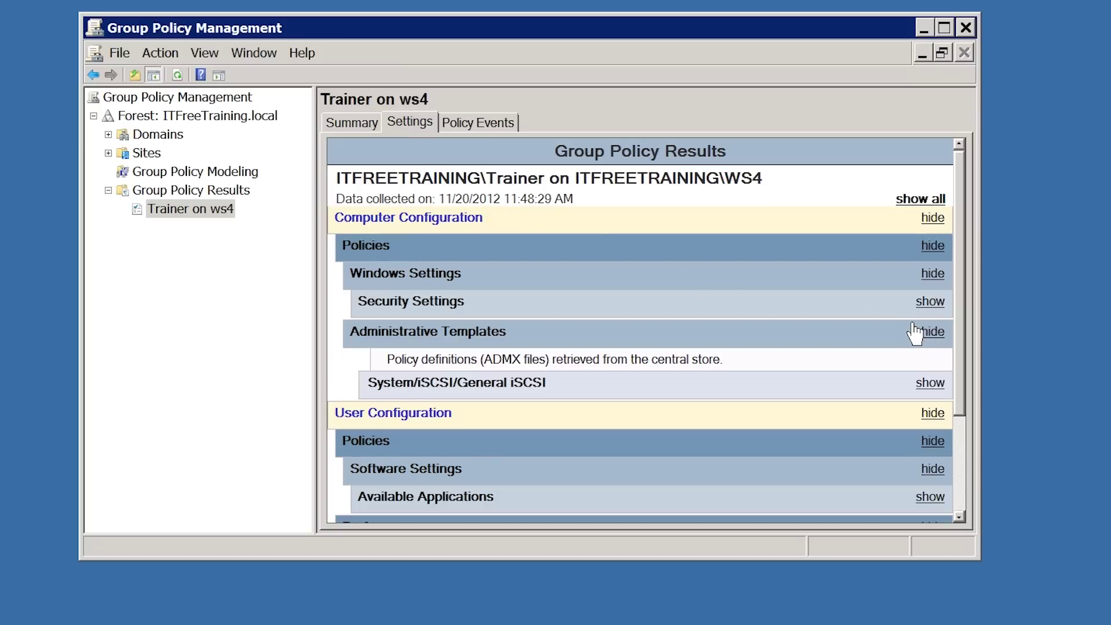
pyautogui.click(935, 385)
pyautogui.scroll(-1, 937, 383)
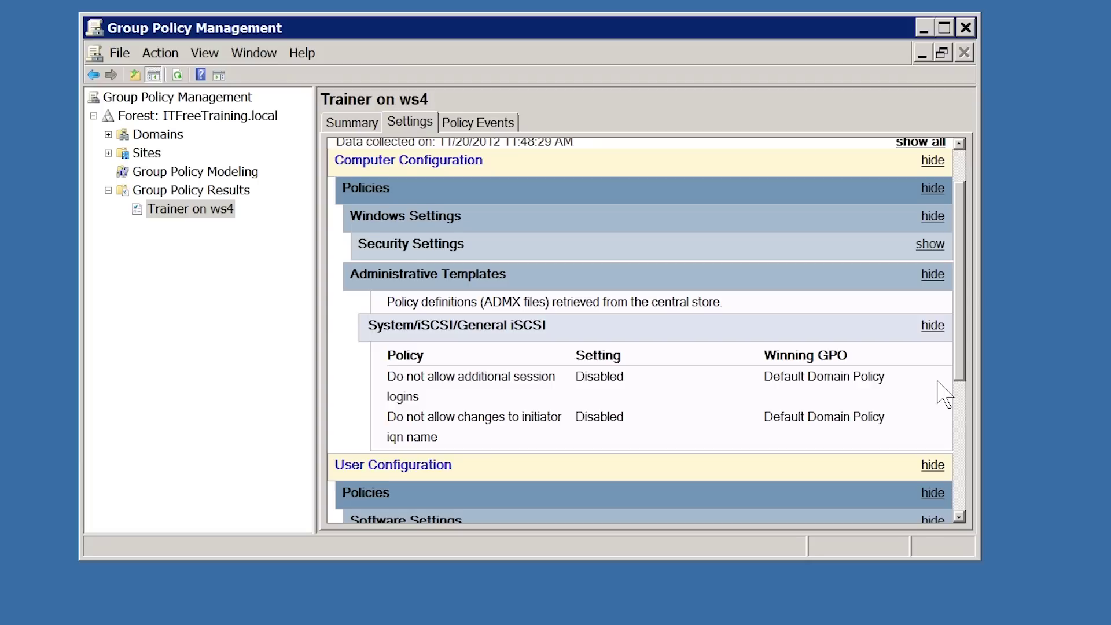
pyautogui.click(473, 121)
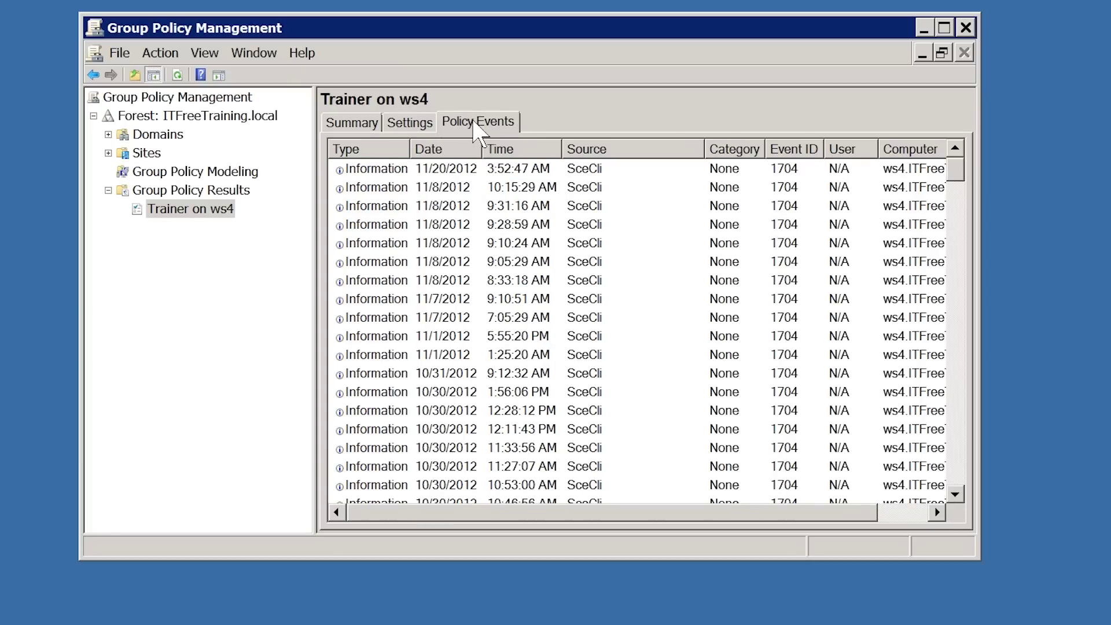
# Open and read the most recent policy event, dated 11/20/2012.
pyautogui.click(370, 171)
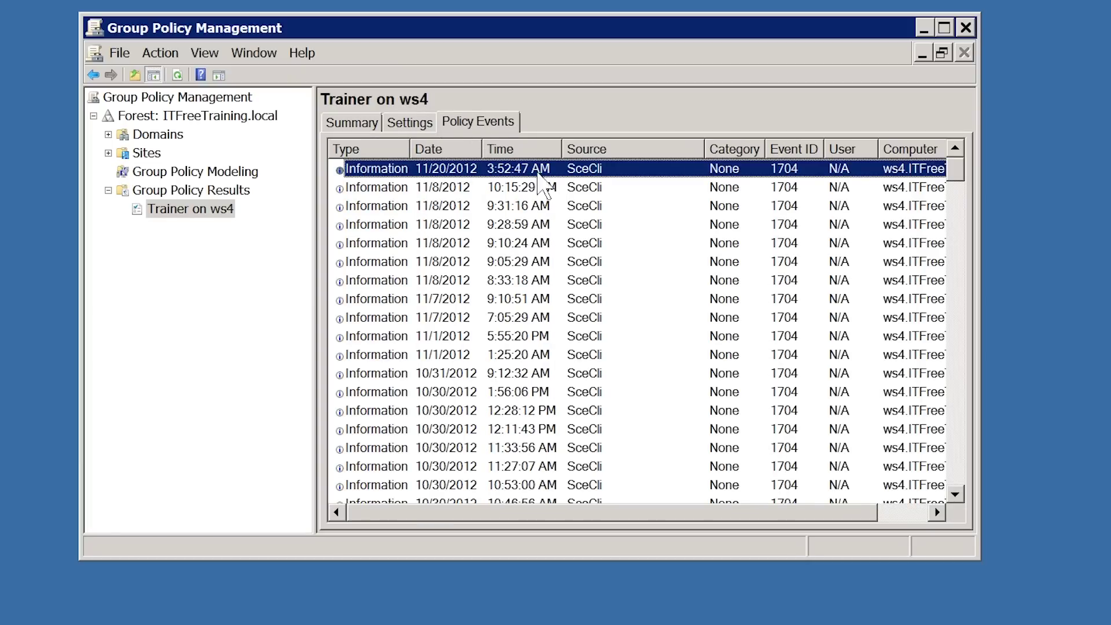
pyautogui.doubleClick(732, 171)
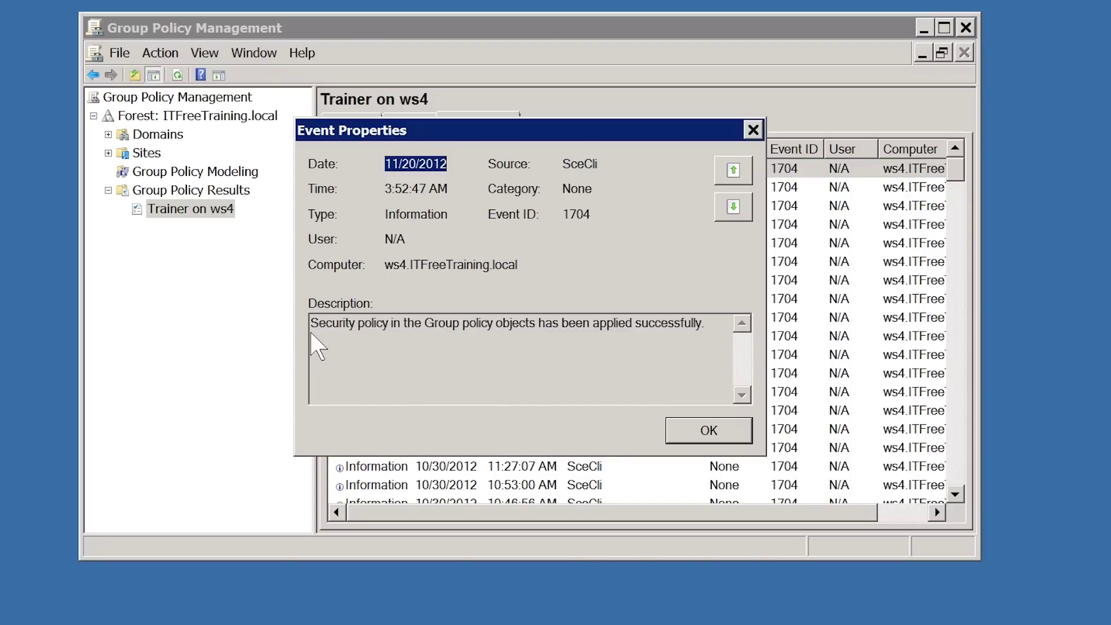
pyautogui.click(687, 430)
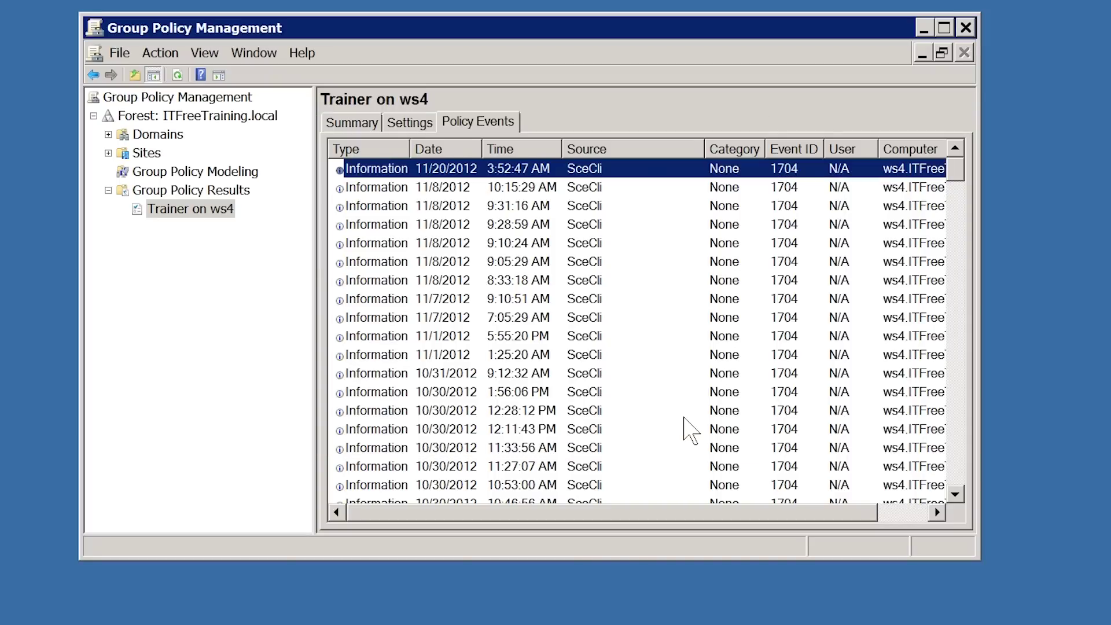
# Review the Event ID 101 warning among the oldest events, highlighting its ID value.
pyautogui.click(958, 479)
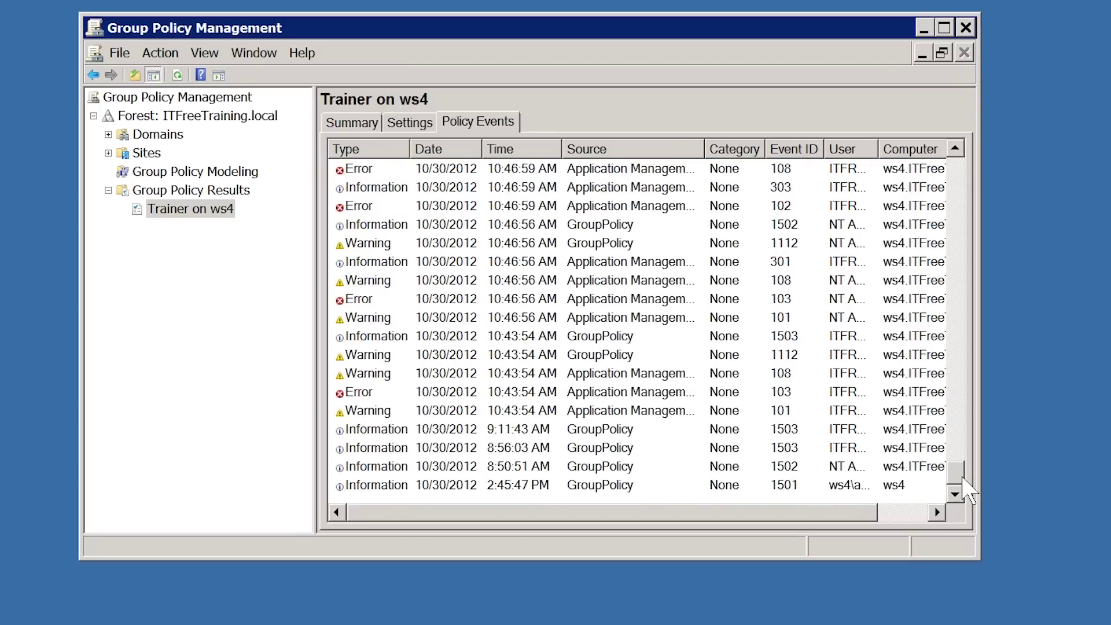
pyautogui.click(371, 412)
pyautogui.click(726, 417)
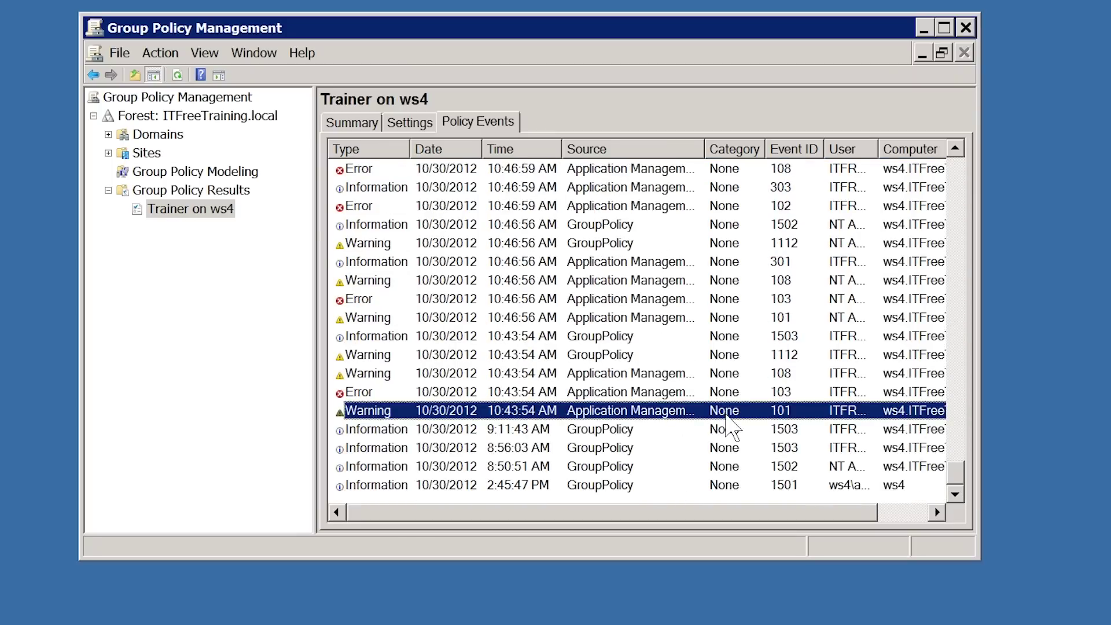
pyautogui.doubleClick(727, 412)
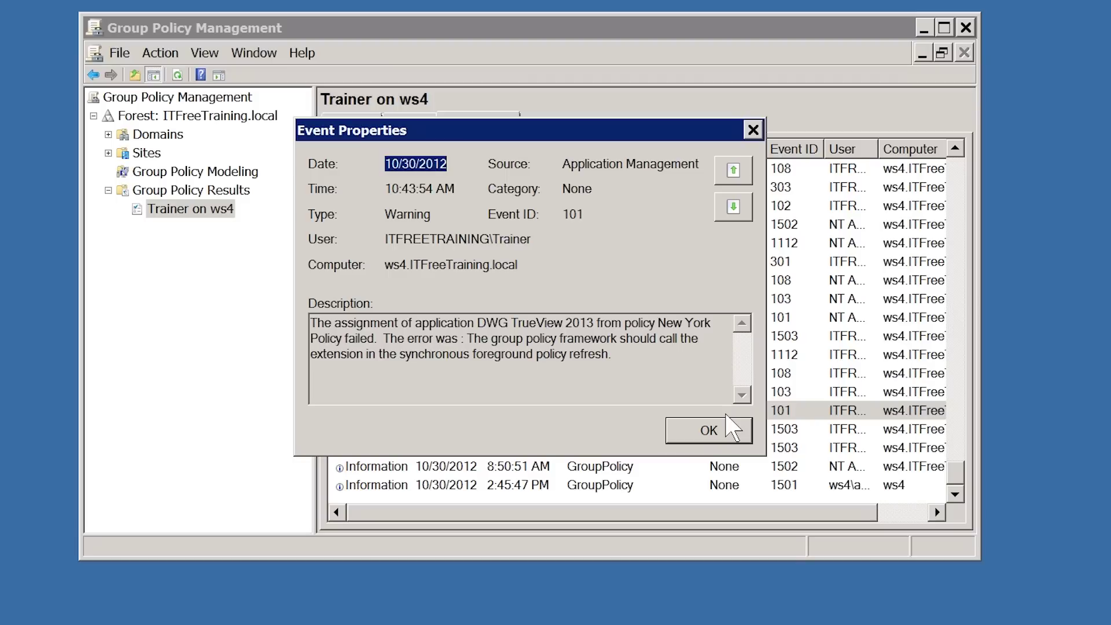
pyautogui.moveTo(583, 215); pyautogui.dragTo(496, 215)
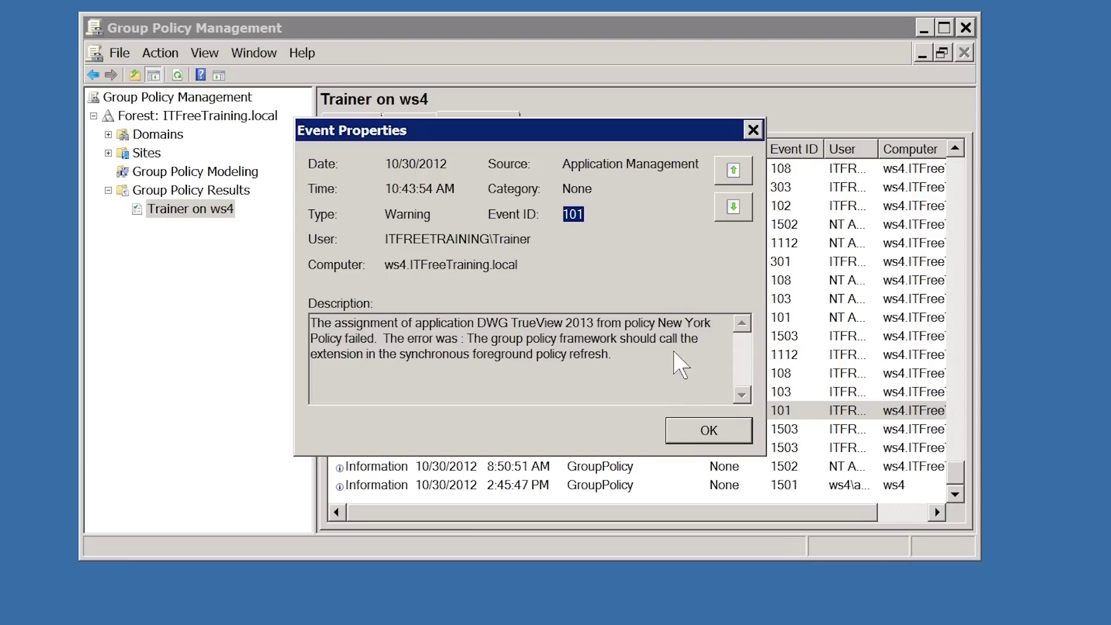
pyautogui.click(695, 429)
# Read the Event ID 103 error on the failed DWG TrueView 2013 removal, then select Group Policy Modeling.
pyautogui.click(343, 393)
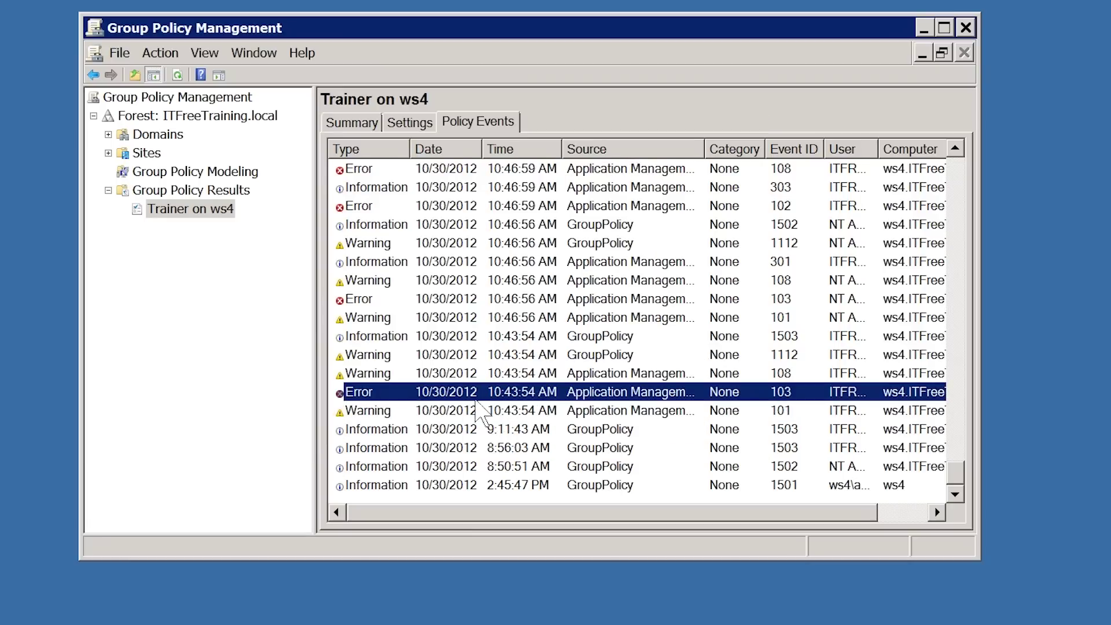
pyautogui.doubleClick(763, 393)
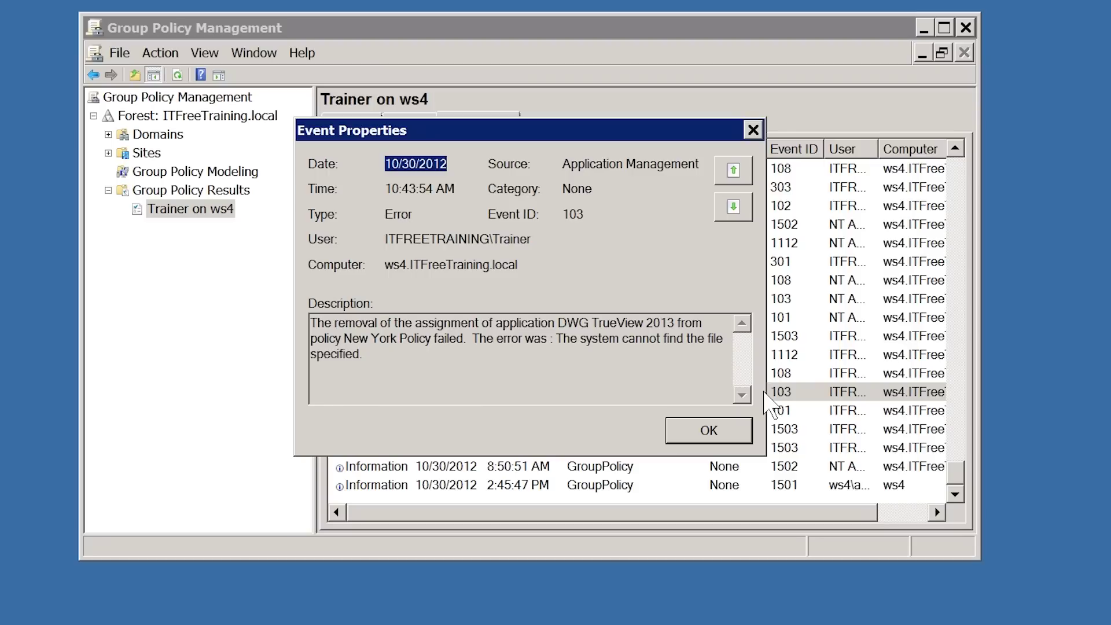
pyautogui.click(738, 429)
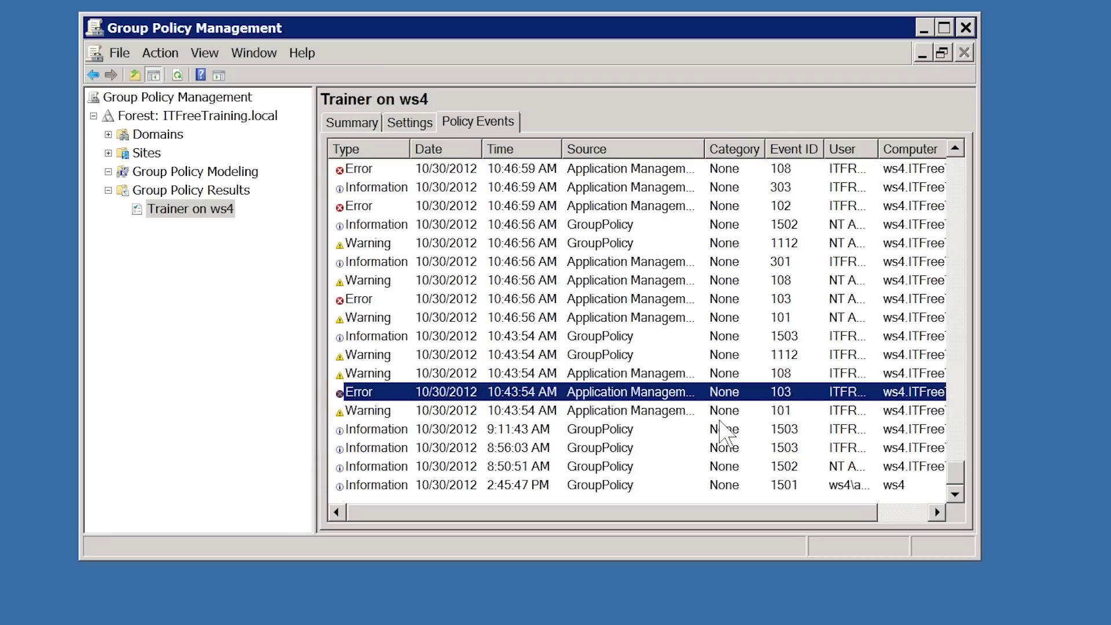
pyautogui.click(146, 173)
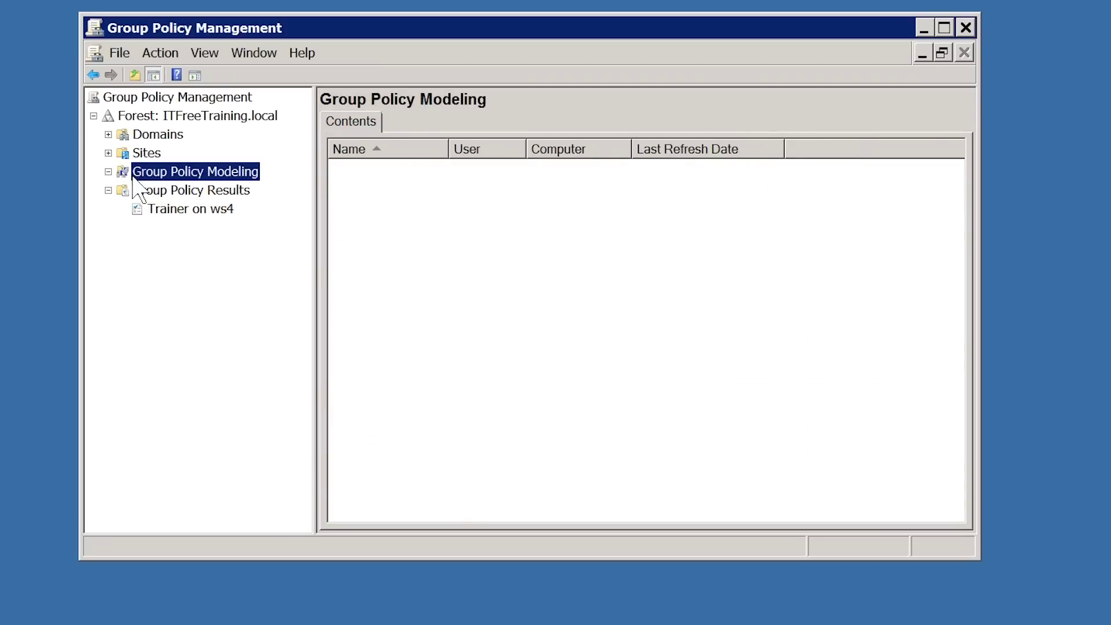
# Launch the Group Policy Modeling Wizard and accept any available domain controller.
pyautogui.rightClick(237, 175)
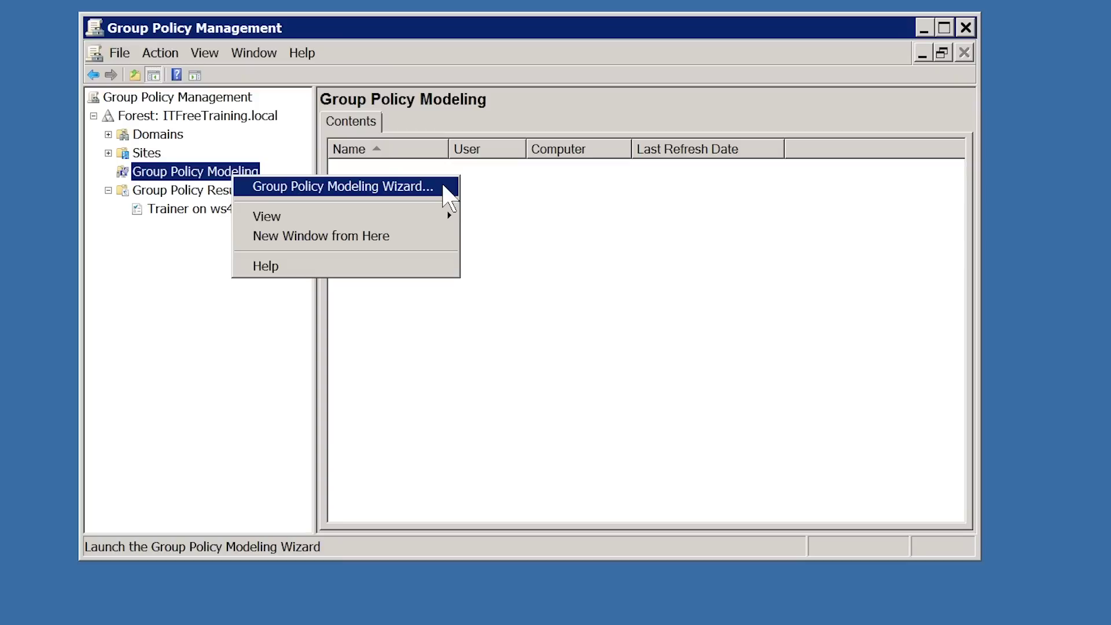
pyautogui.click(444, 187)
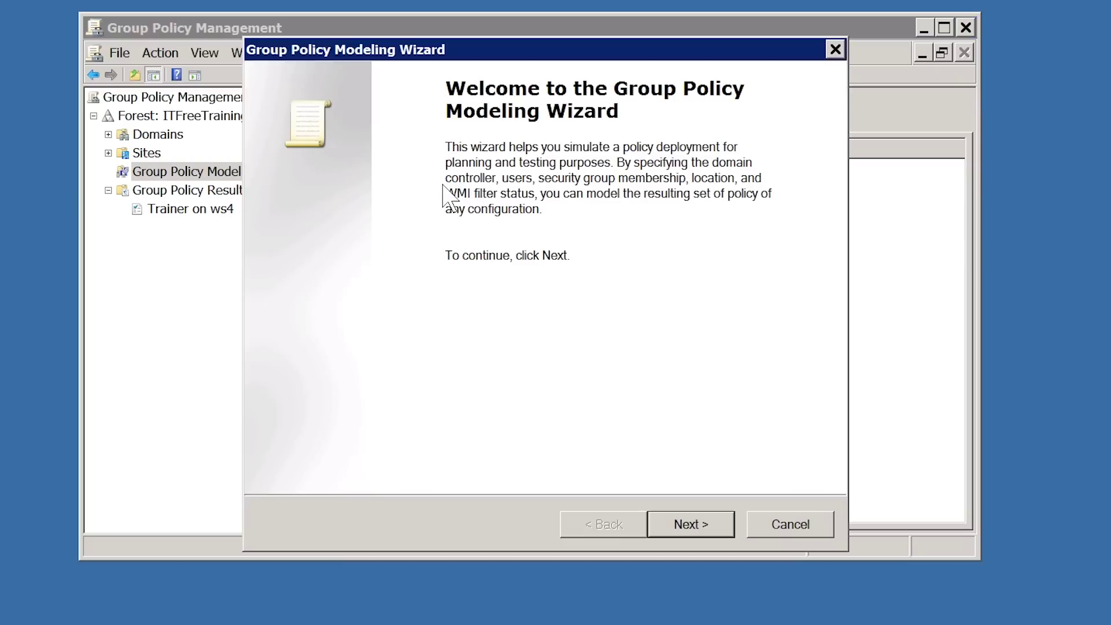
pyautogui.click(707, 526)
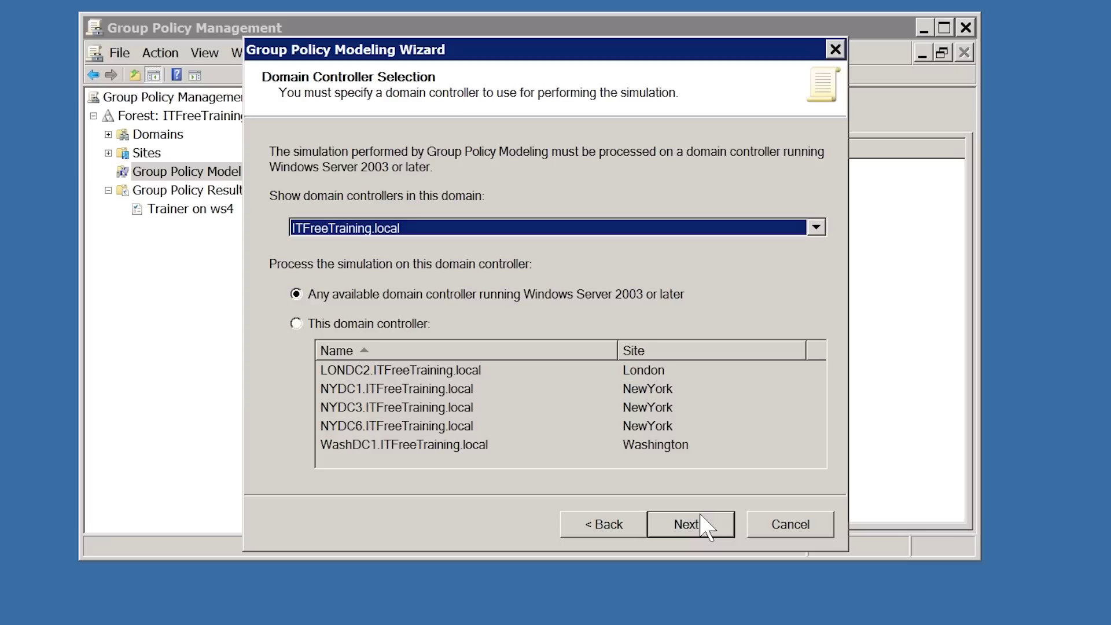
pyautogui.click(701, 515)
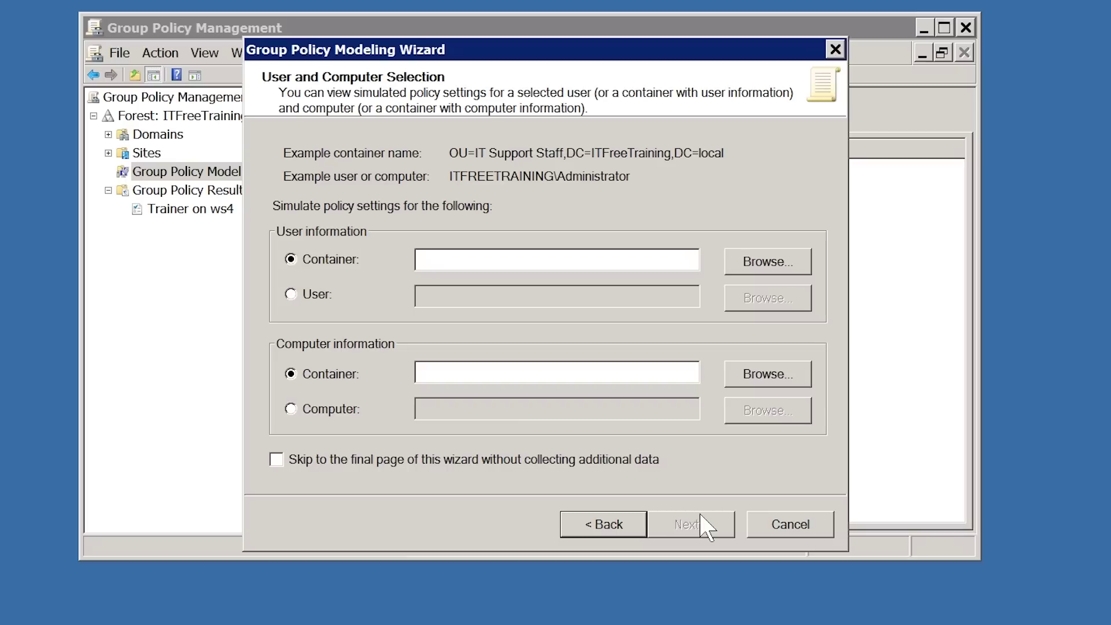
# Set Trainer as the specific user to simulate.
pyautogui.click(324, 297)
pyautogui.click(779, 302)
pyautogui.write('trainer')
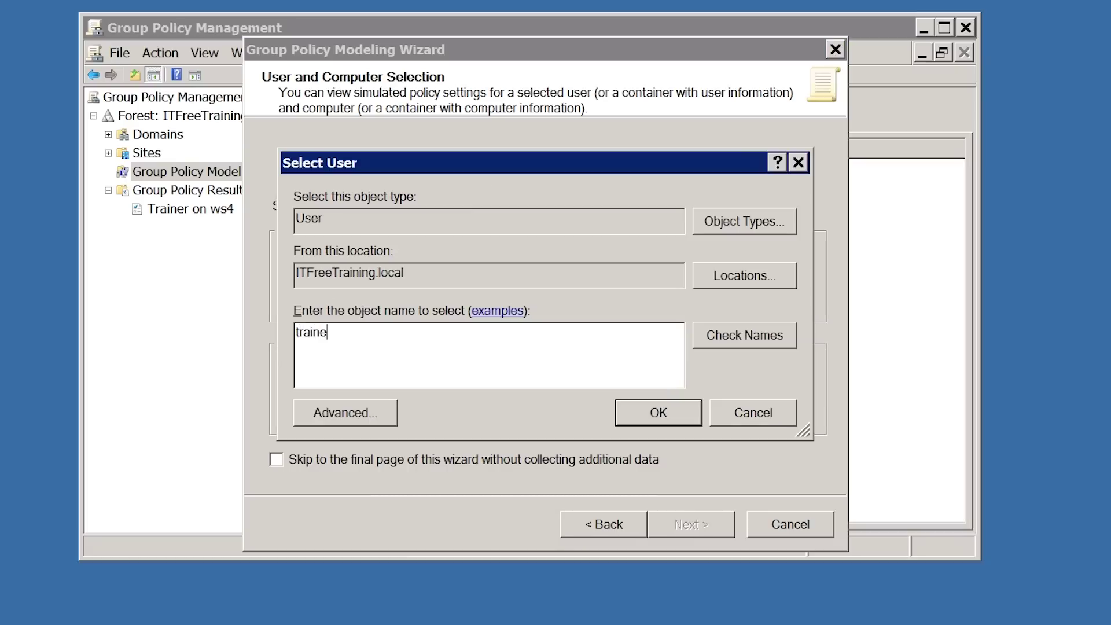
pyautogui.press('Return')
# Set WS4 as the simulated computer and proceed to the advanced simulation options.
pyautogui.click(331, 411)
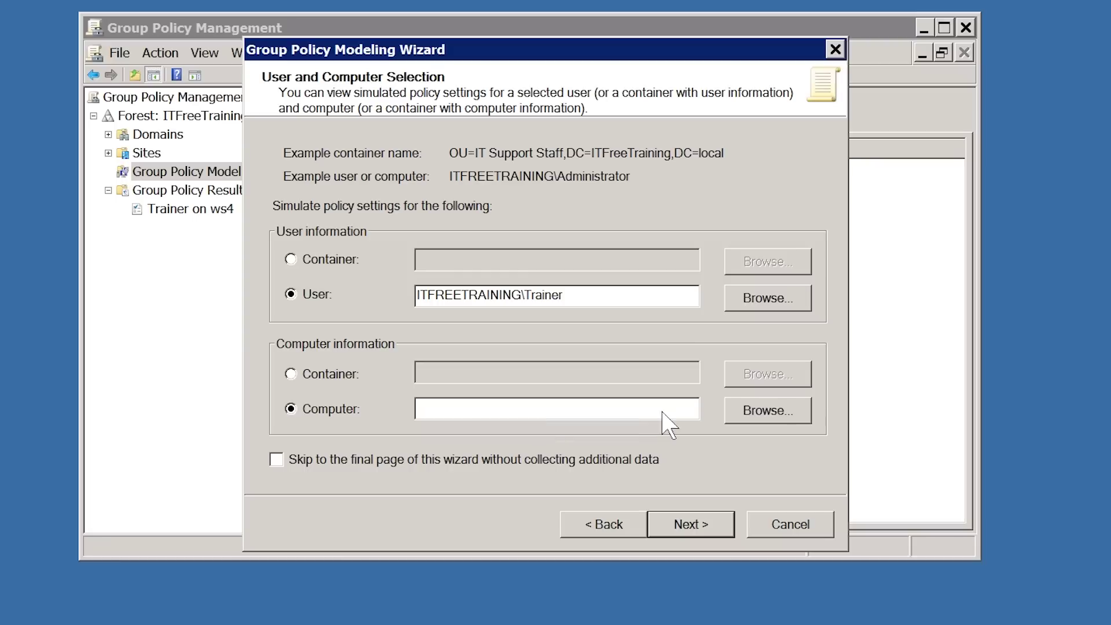
pyautogui.click(781, 412)
pyautogui.write('ws4')
pyautogui.press('Return')
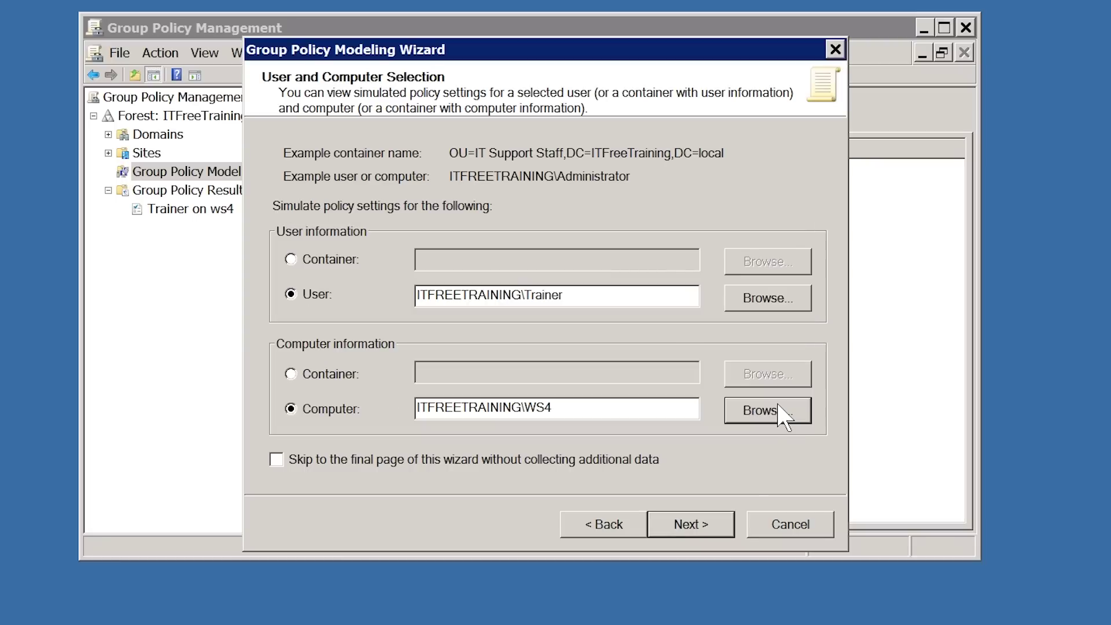
pyautogui.click(729, 526)
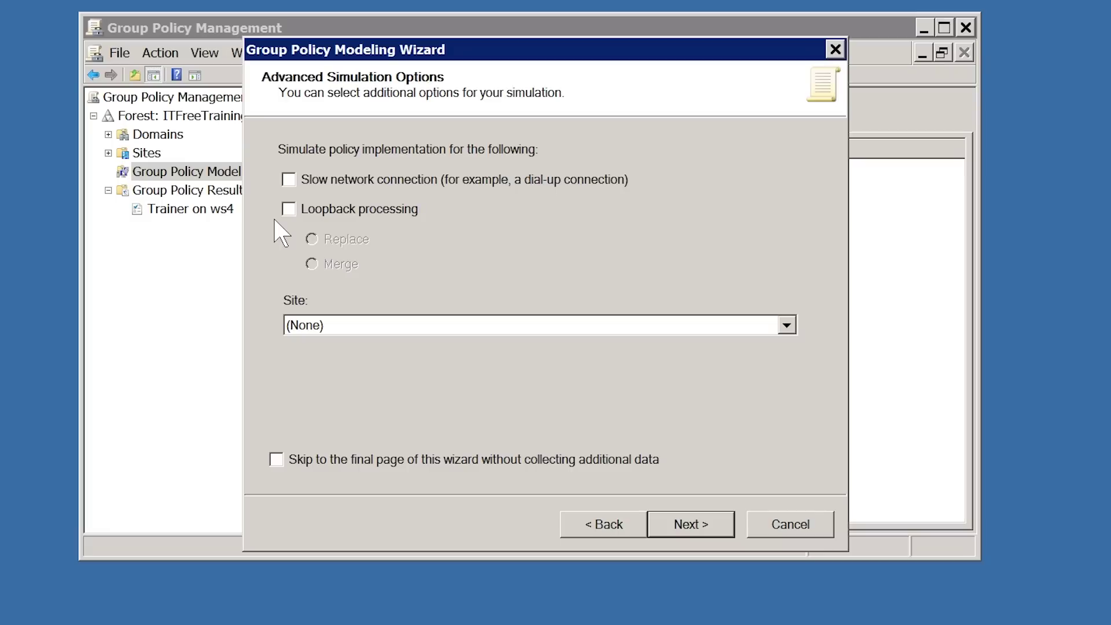
# Pick Washington from the Site list in place of None and continue.
pyautogui.click(350, 319)
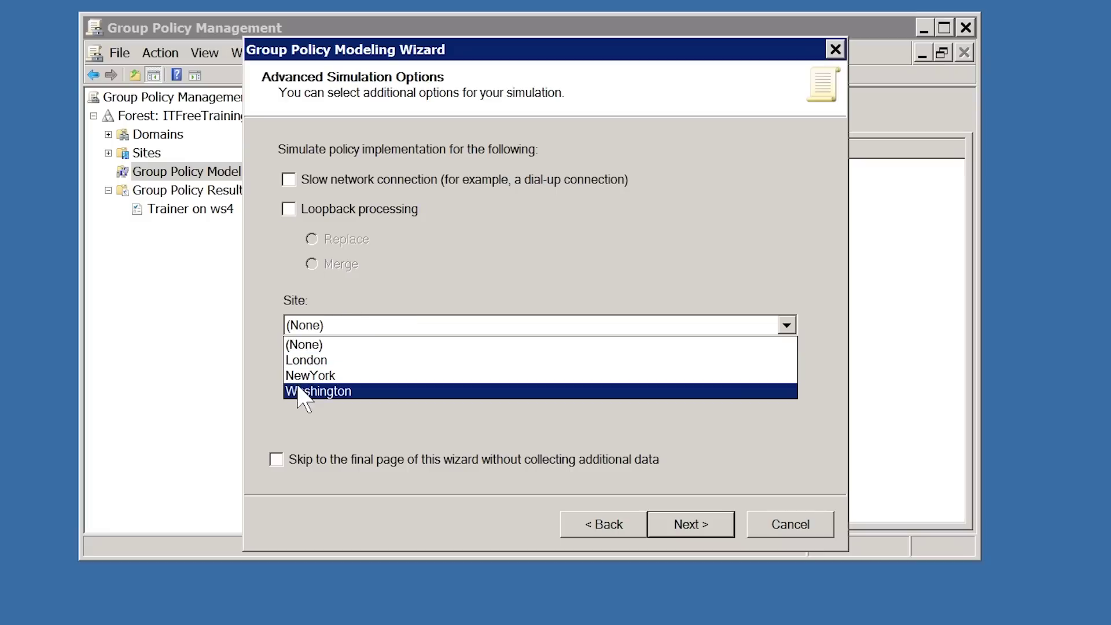
pyautogui.click(413, 392)
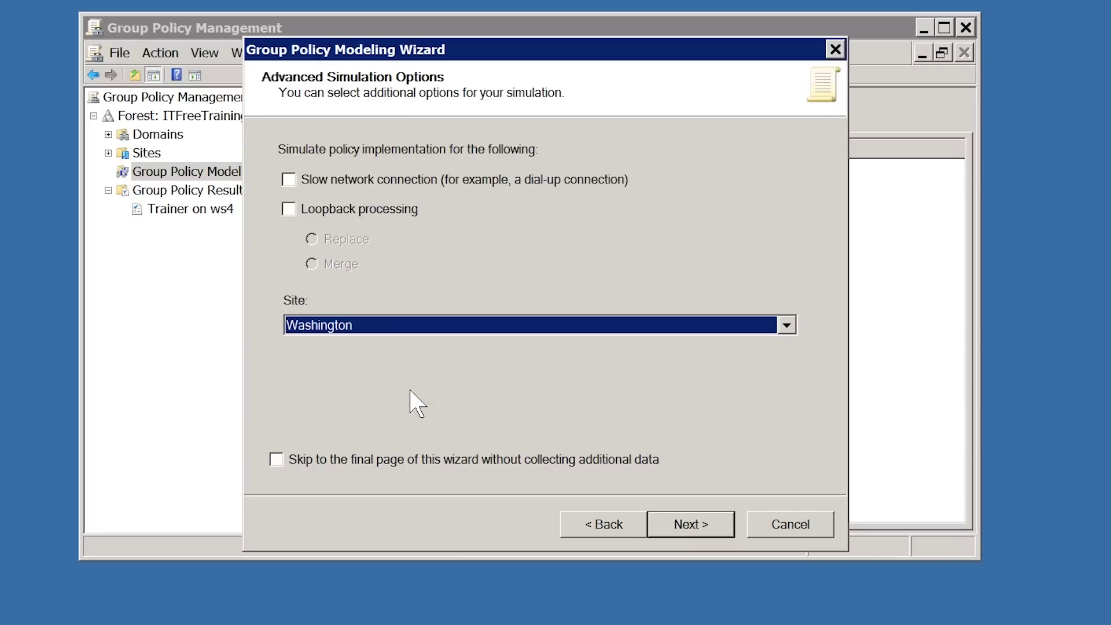
pyautogui.click(700, 526)
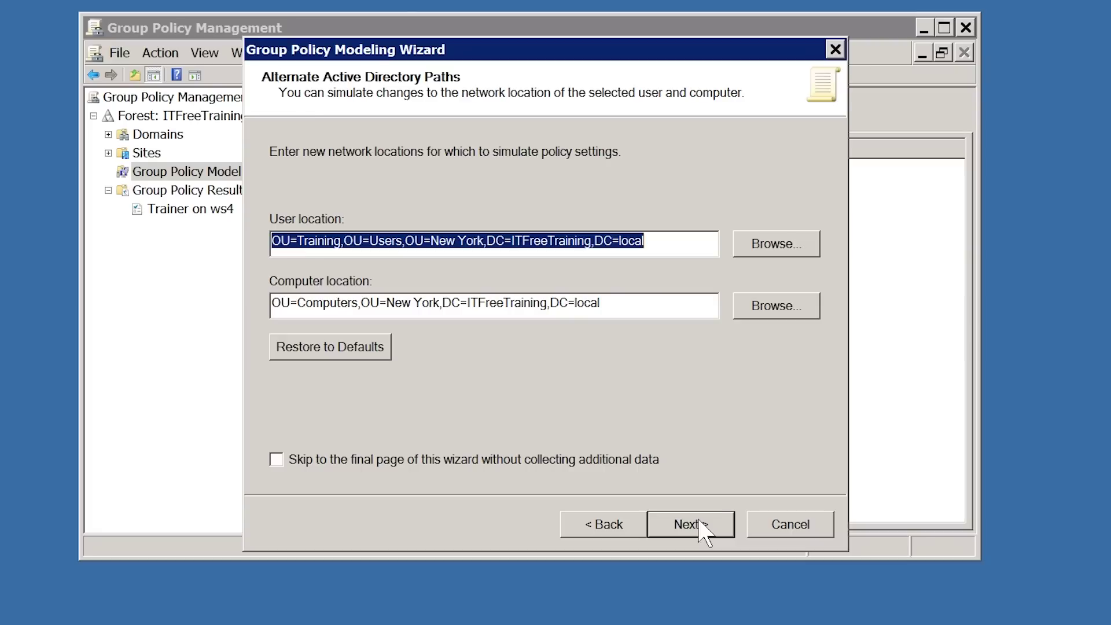
# Set the simulated user's location to the Washington > Users OU.
pyautogui.click(756, 255)
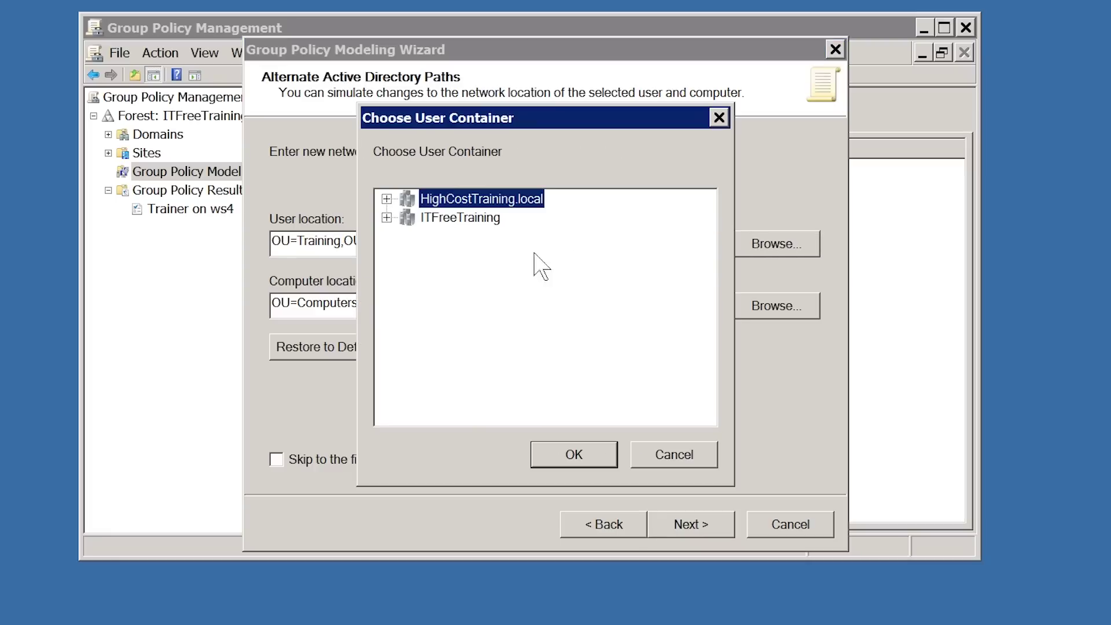
pyautogui.doubleClick(468, 220)
pyautogui.doubleClick(469, 404)
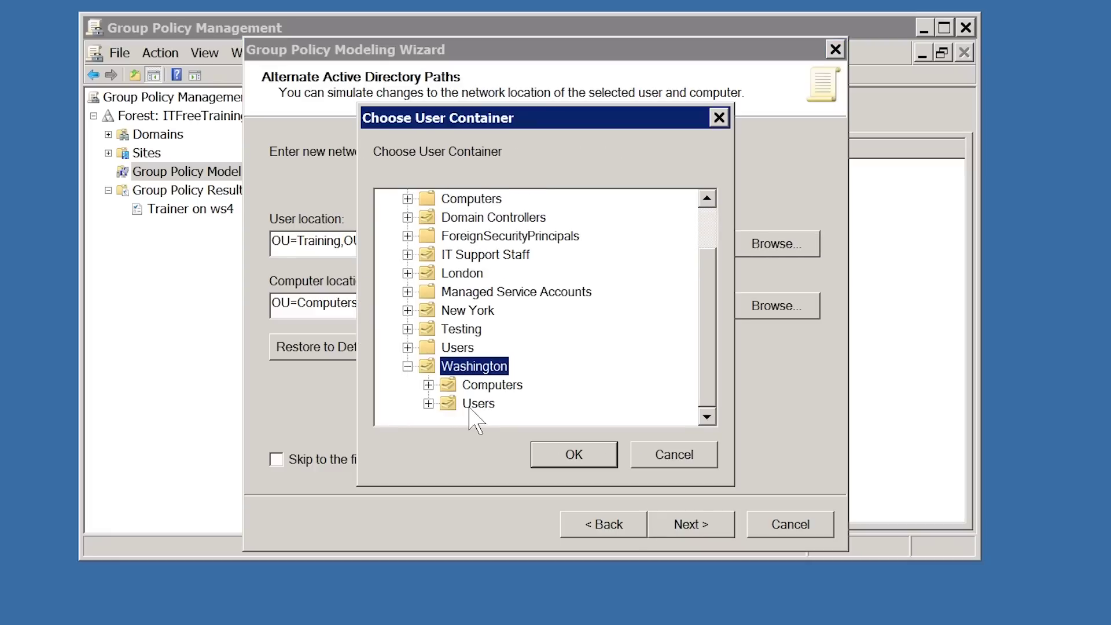
pyautogui.click(474, 405)
pyautogui.click(570, 456)
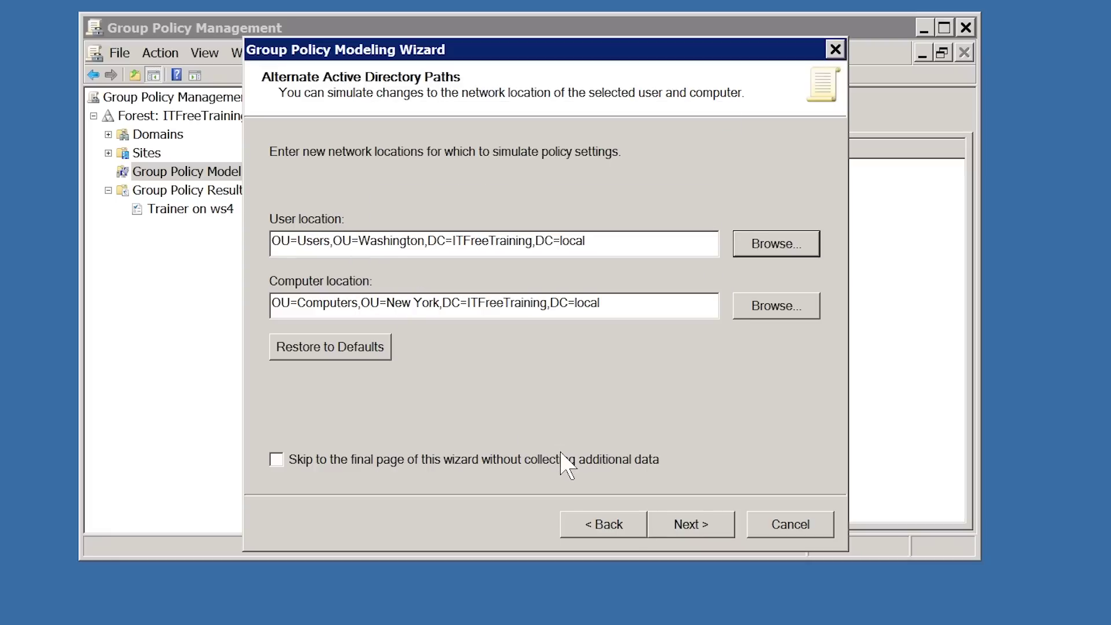
# Set the simulated computer's location to the Washington > Computers OU and continue.
pyautogui.click(771, 306)
pyautogui.click(476, 219)
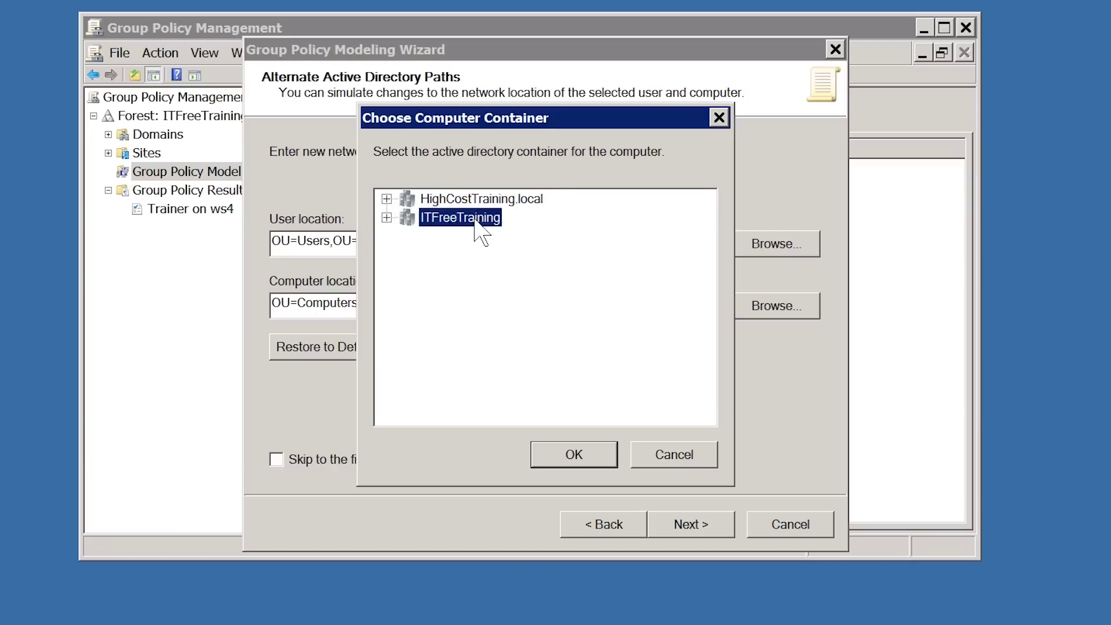
pyautogui.doubleClick(476, 220)
pyautogui.doubleClick(483, 399)
pyautogui.click(489, 386)
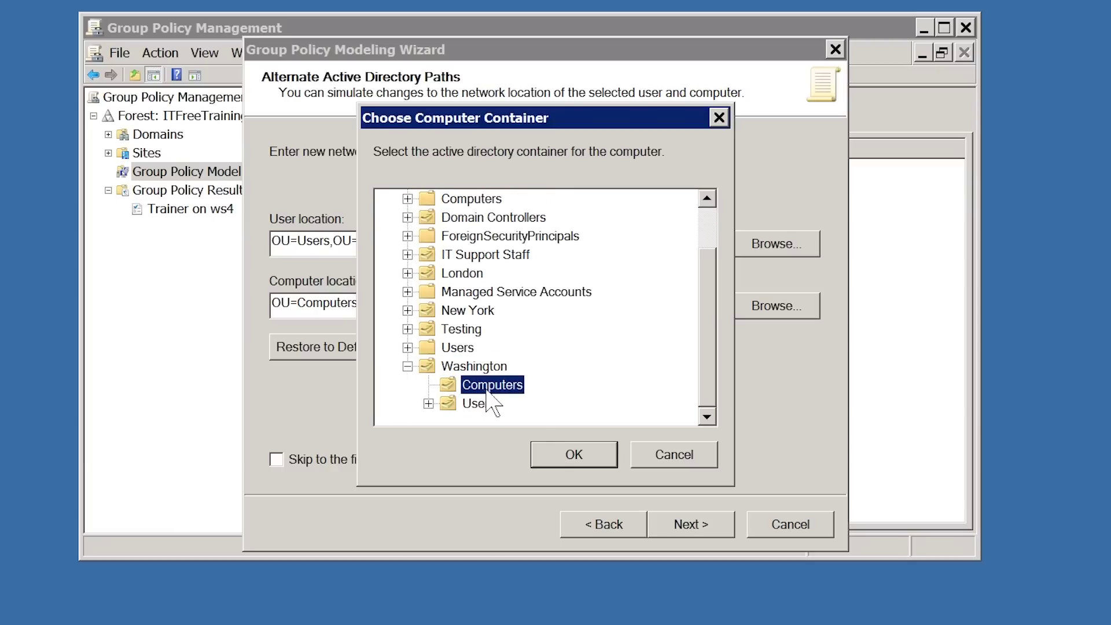
pyautogui.click(570, 452)
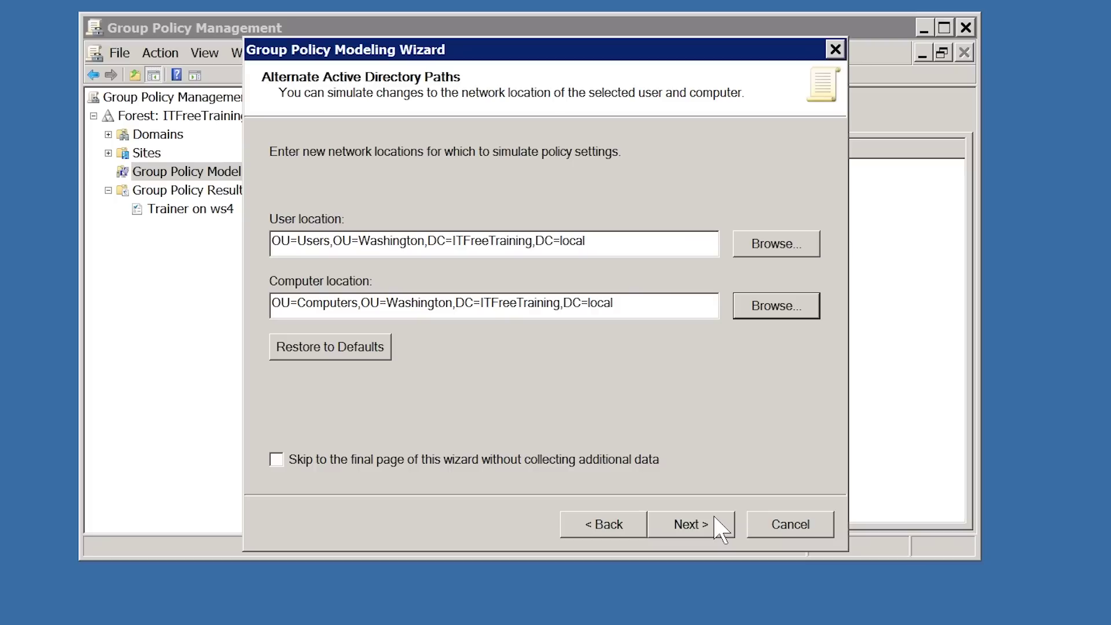
pyautogui.click(721, 529)
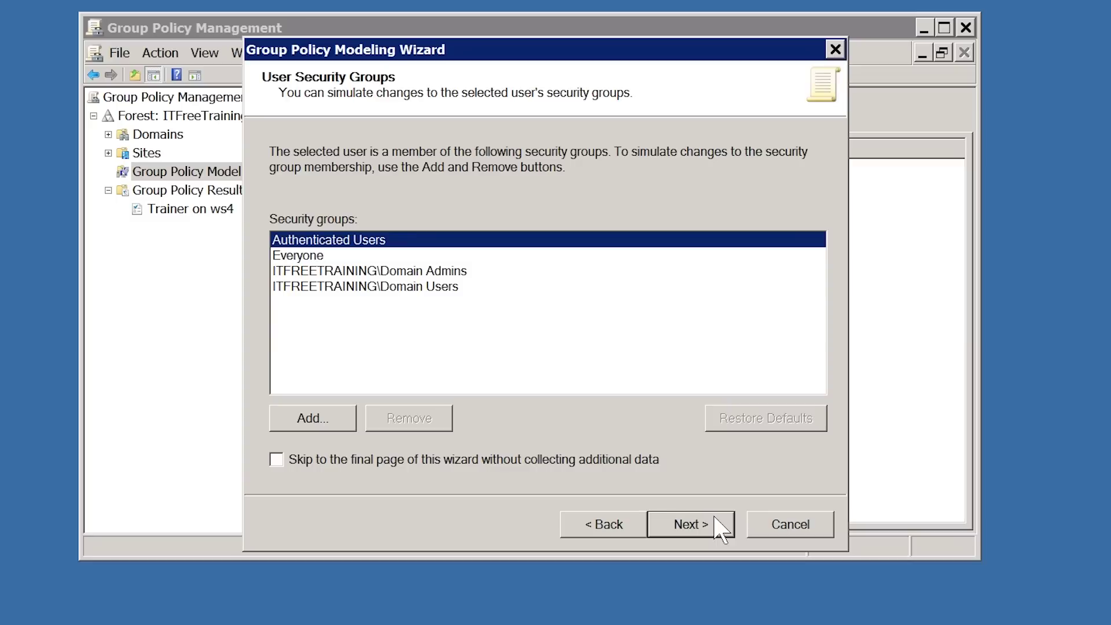
# Keep the default security groups and set user WMI filters to 'Only these filters'.
pyautogui.click(721, 530)
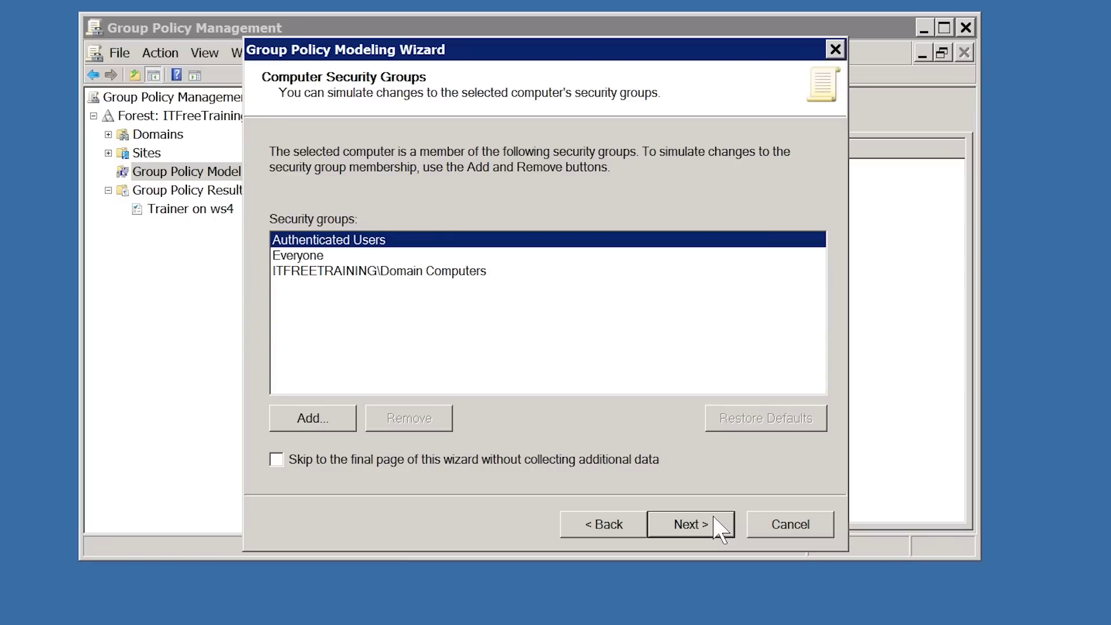
pyautogui.click(721, 528)
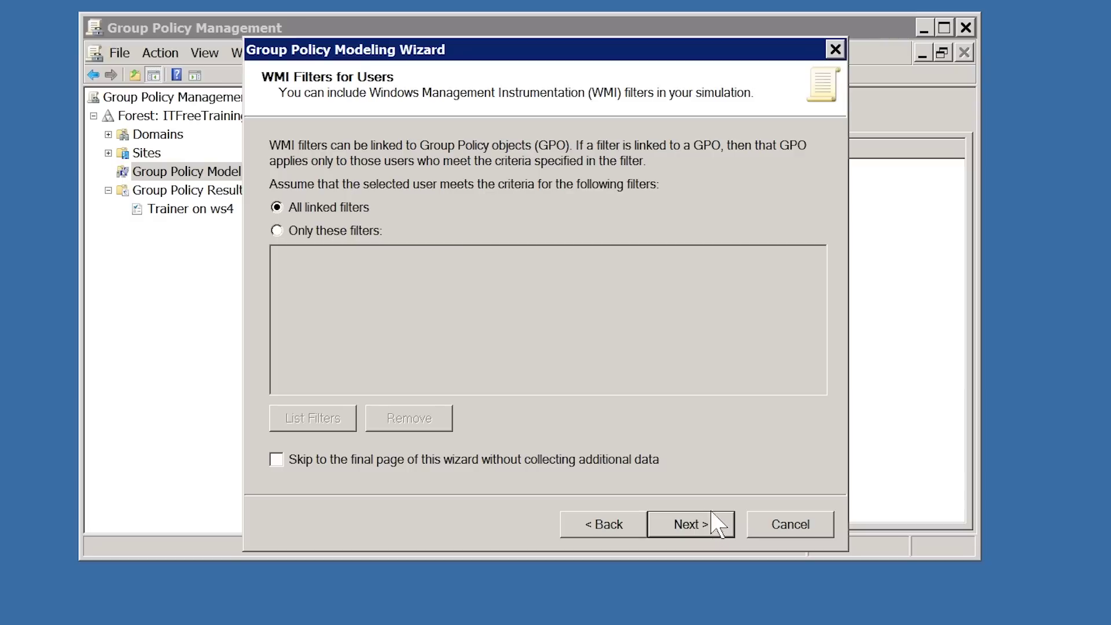
pyautogui.click(325, 234)
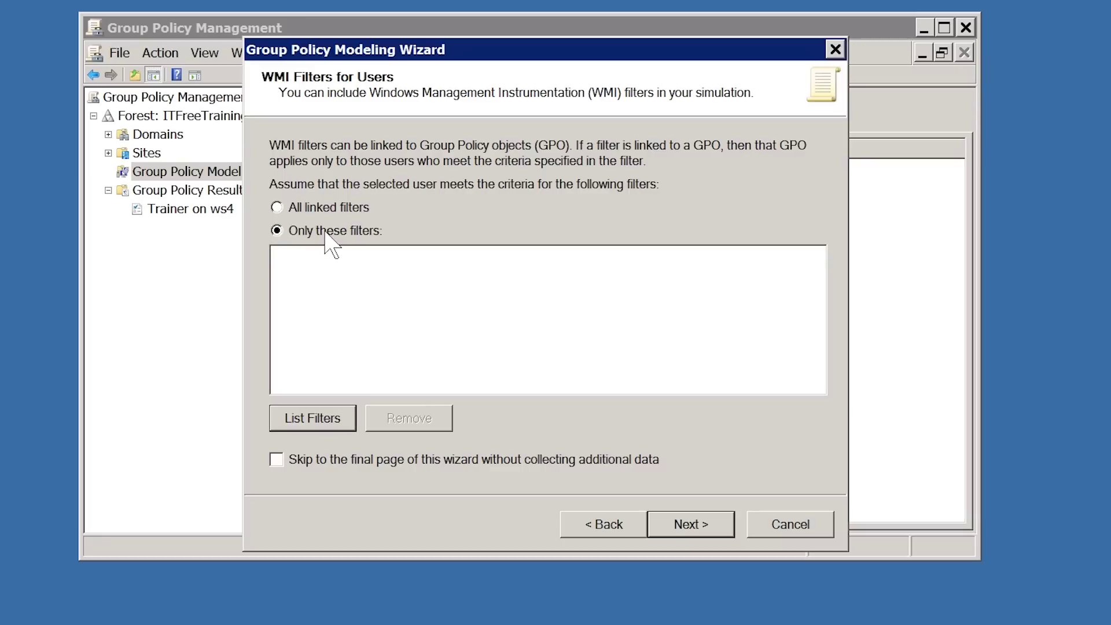
pyautogui.click(325, 233)
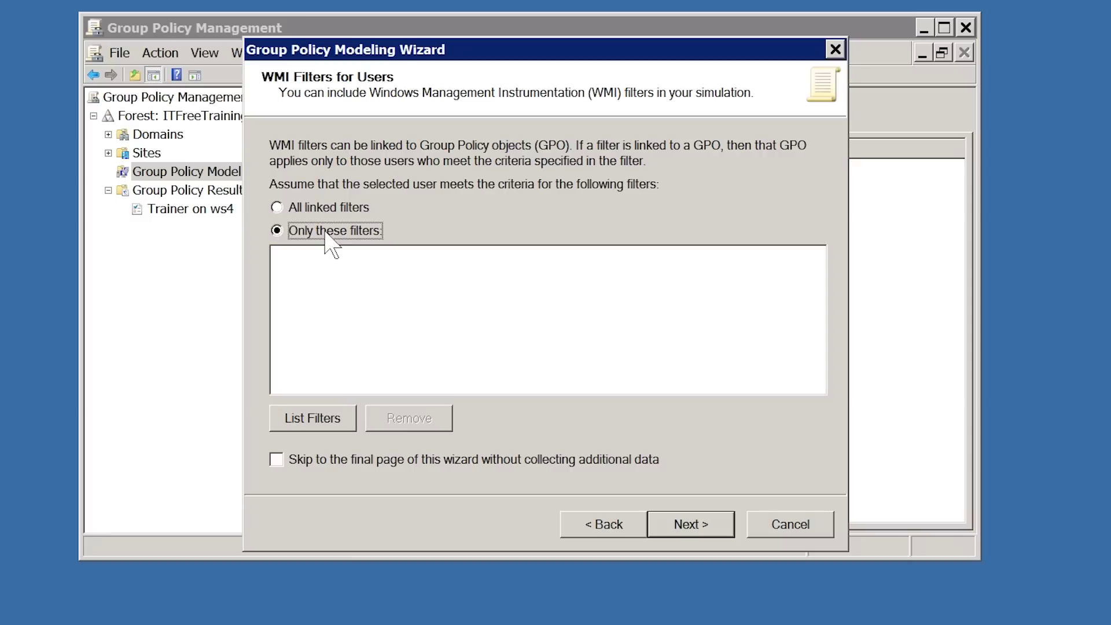
pyautogui.click(675, 521)
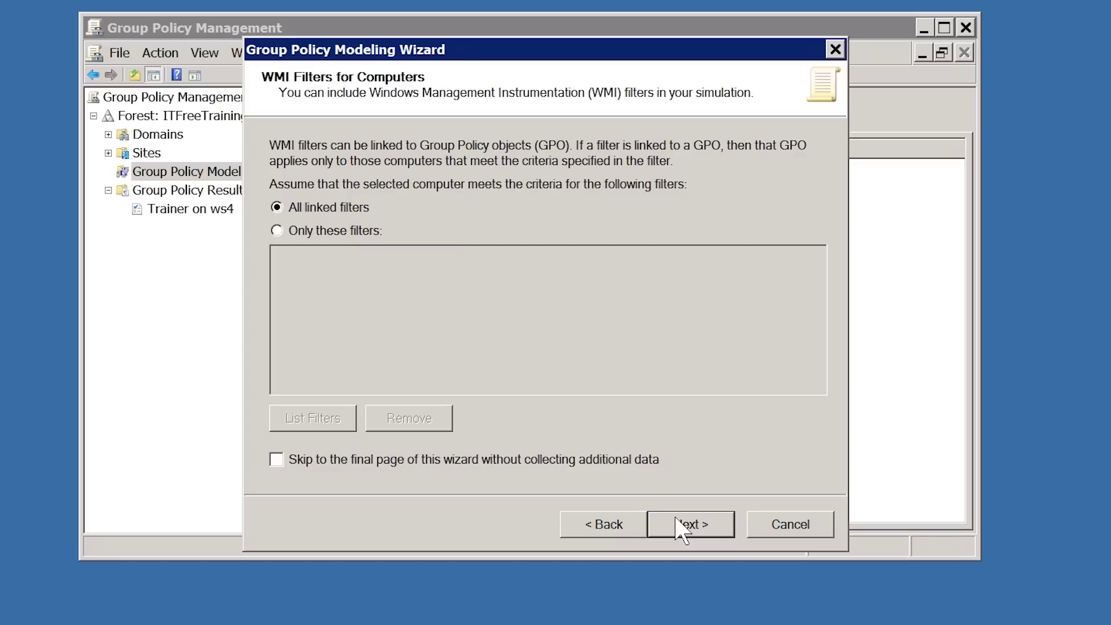
pyautogui.click(683, 529)
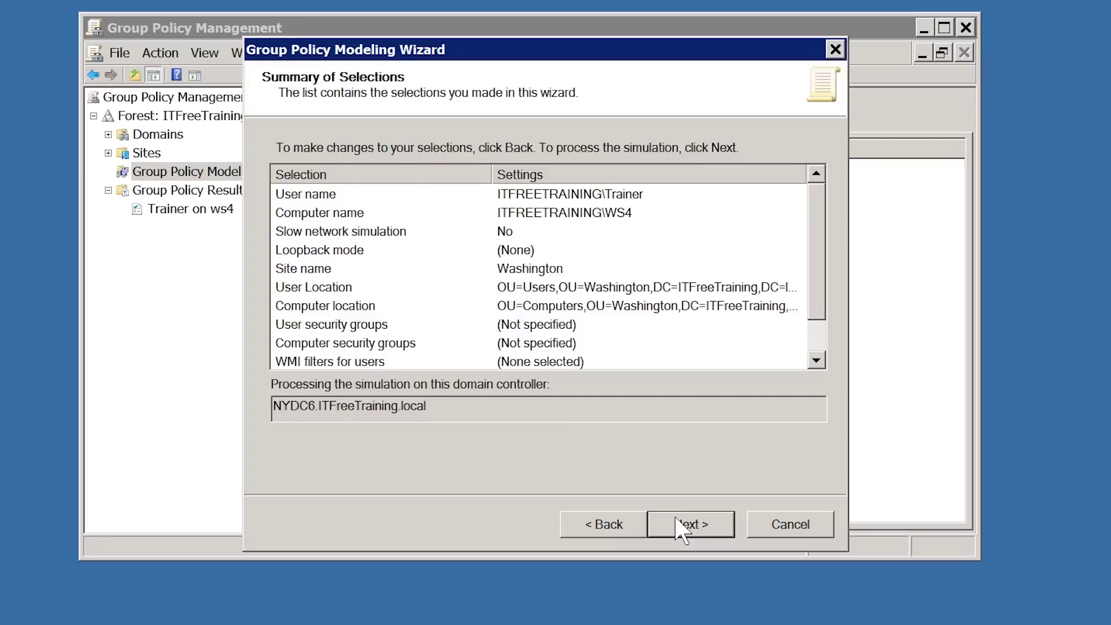
# Process the simulation and finish the wizard to show the Trainer on WS4 results.
pyautogui.click(683, 530)
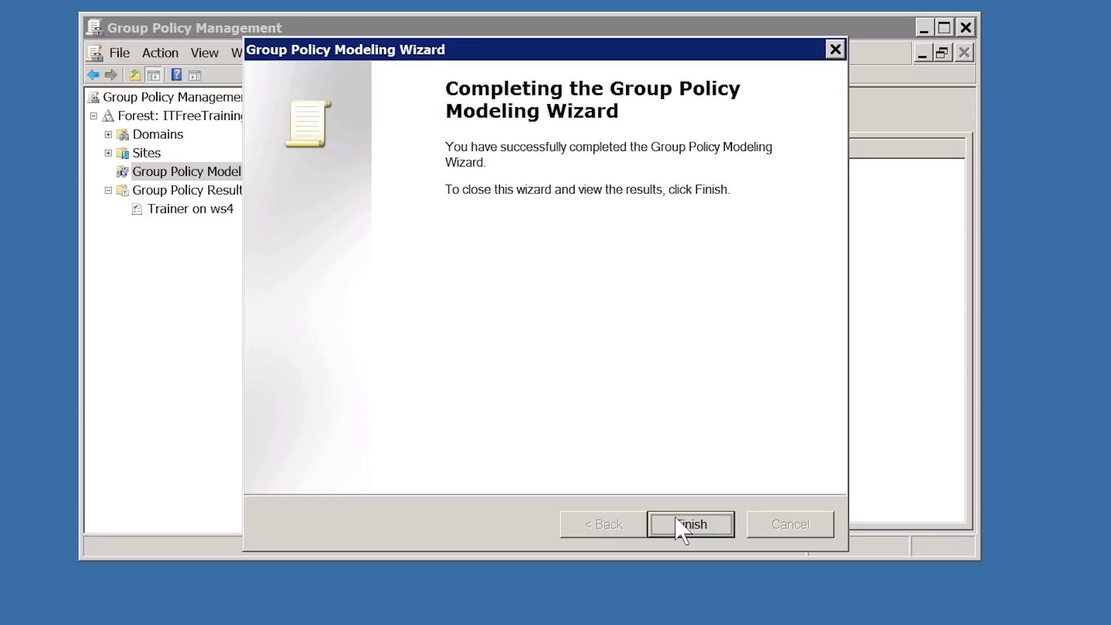
pyautogui.click(683, 528)
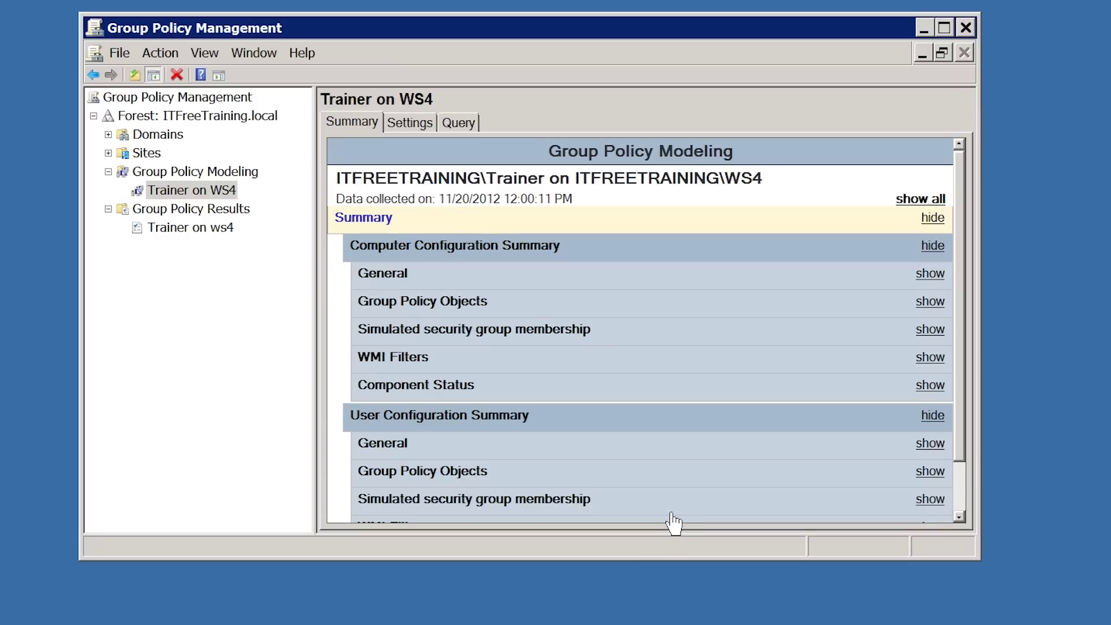
# Expand the computer's General summary details, then switch the report to Settings.
pyautogui.click(931, 275)
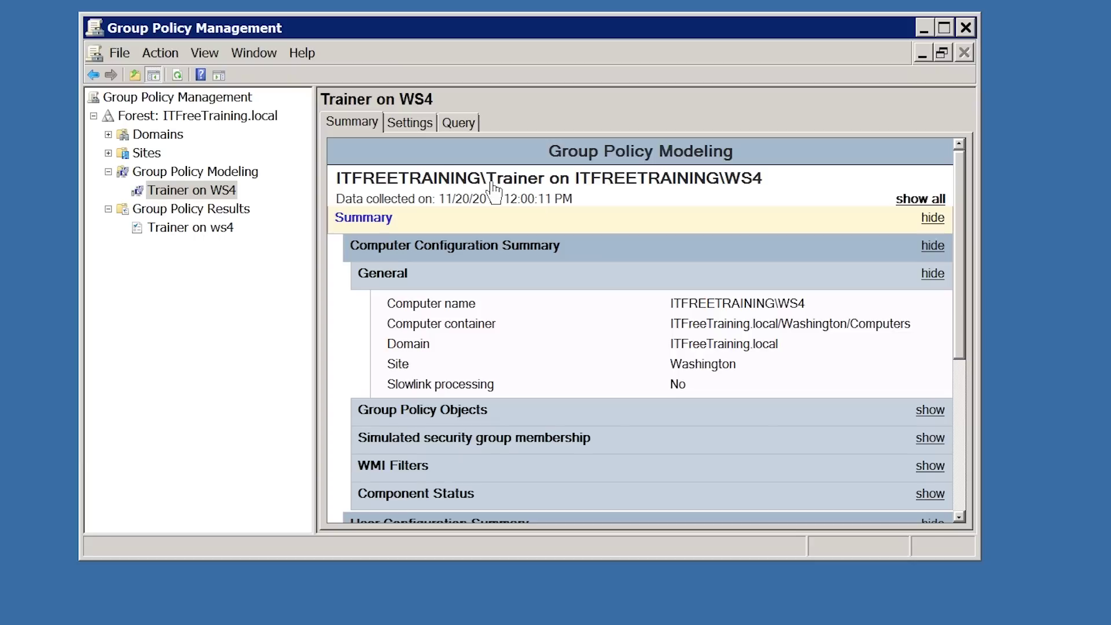
pyautogui.click(409, 123)
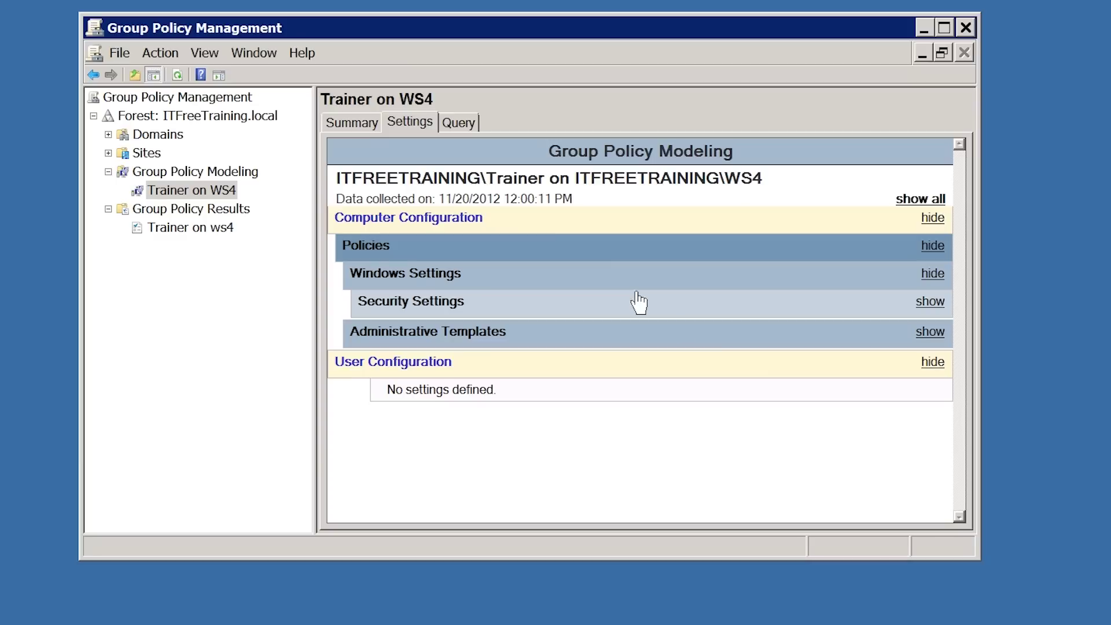
# Expand Administrative Templates to the two disabled General iSCSI policies, then view the Query criteria.
pyautogui.click(931, 333)
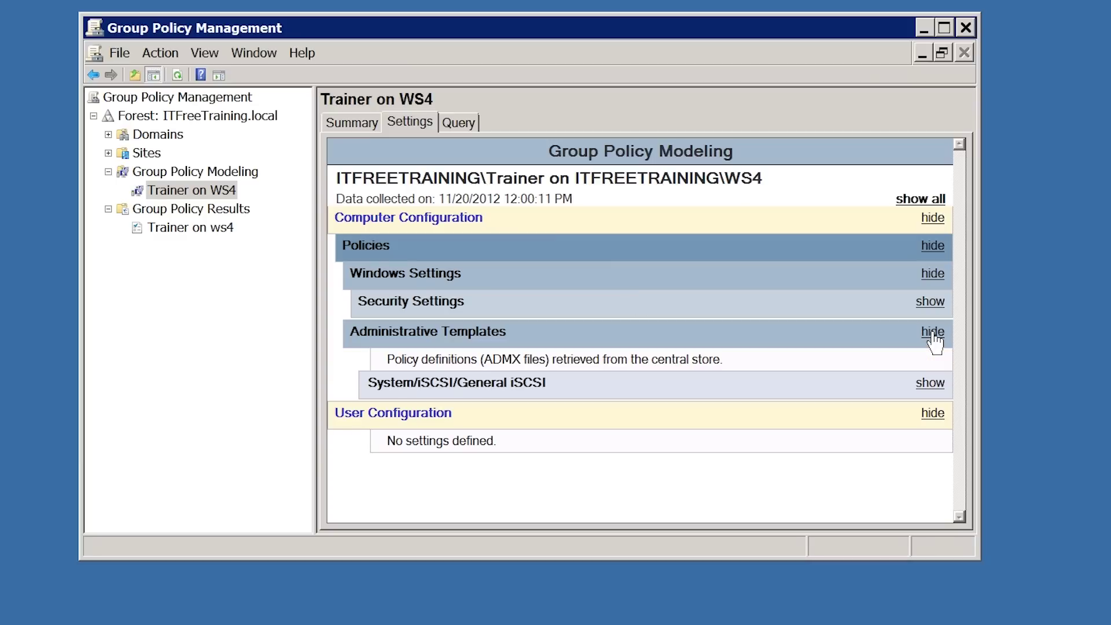
pyautogui.click(933, 383)
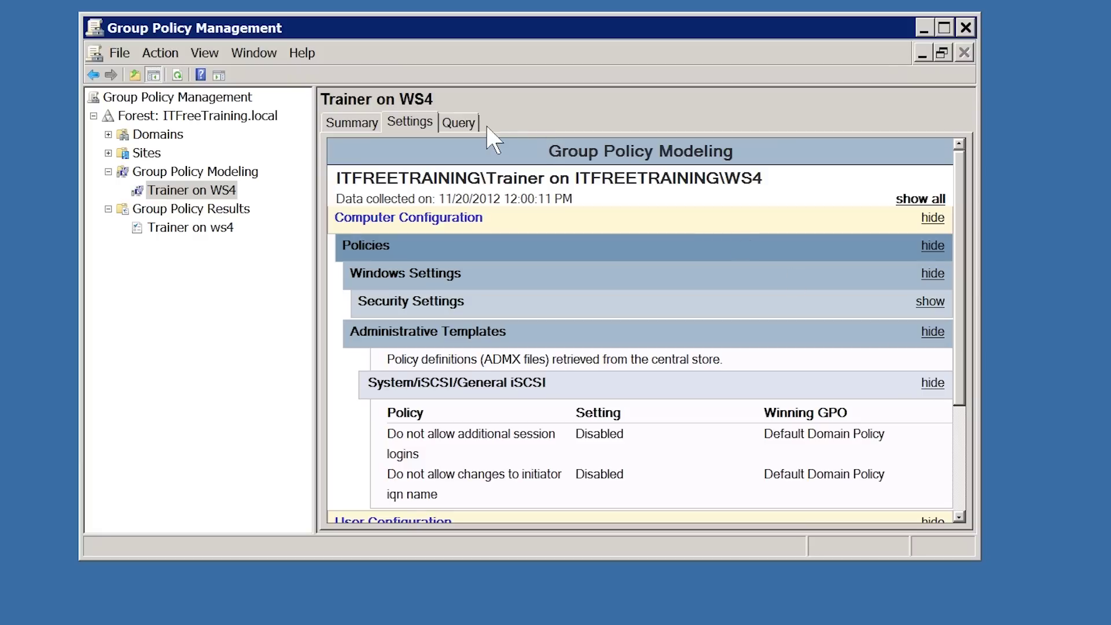
pyautogui.click(458, 122)
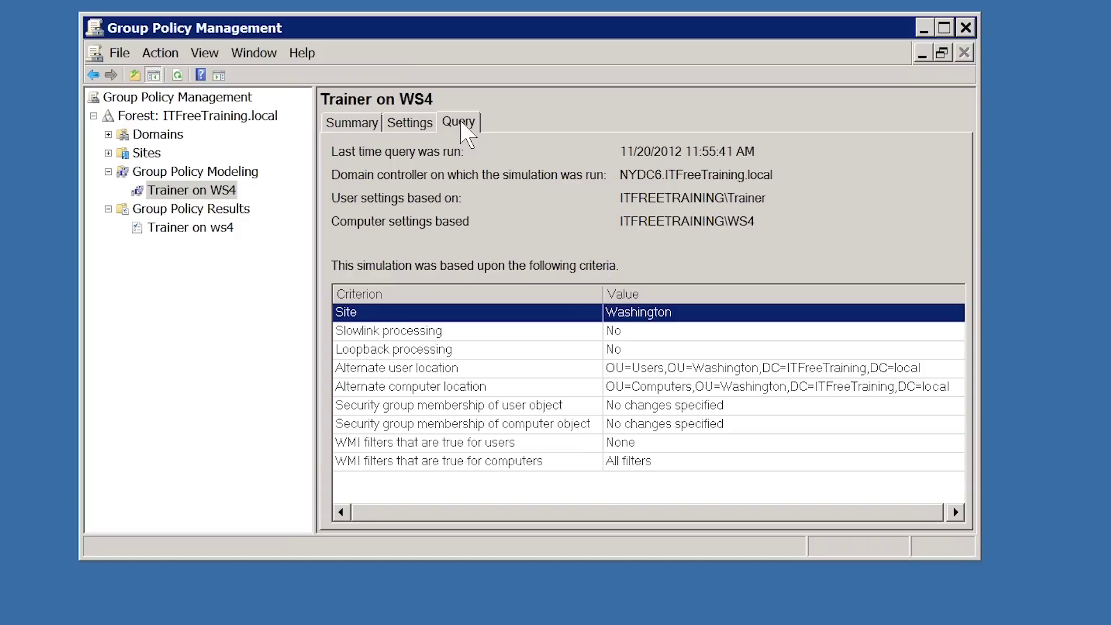